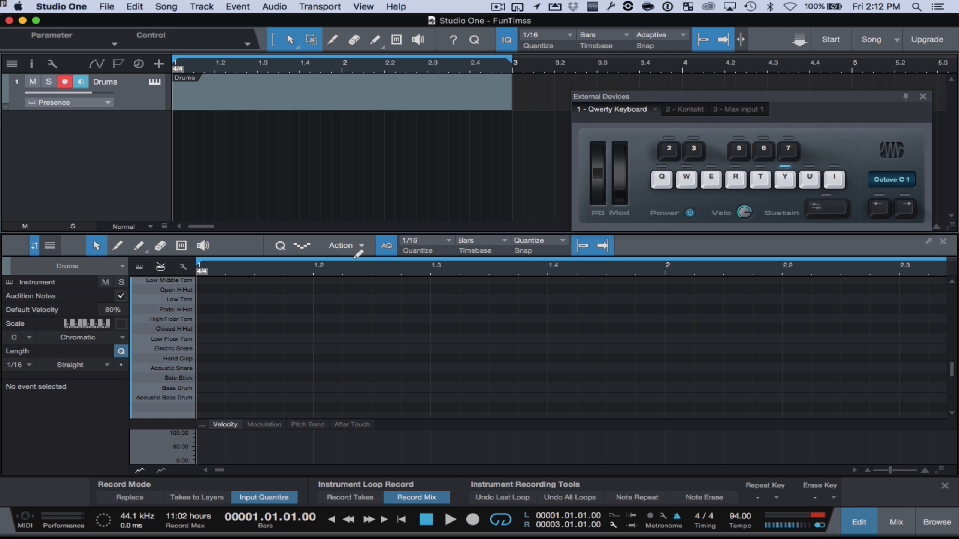
- Show the quantize options and loop-record a bass drum pattern into the two-bar Drums part
{"action": "left_click", "coordinate": [287, 246]}
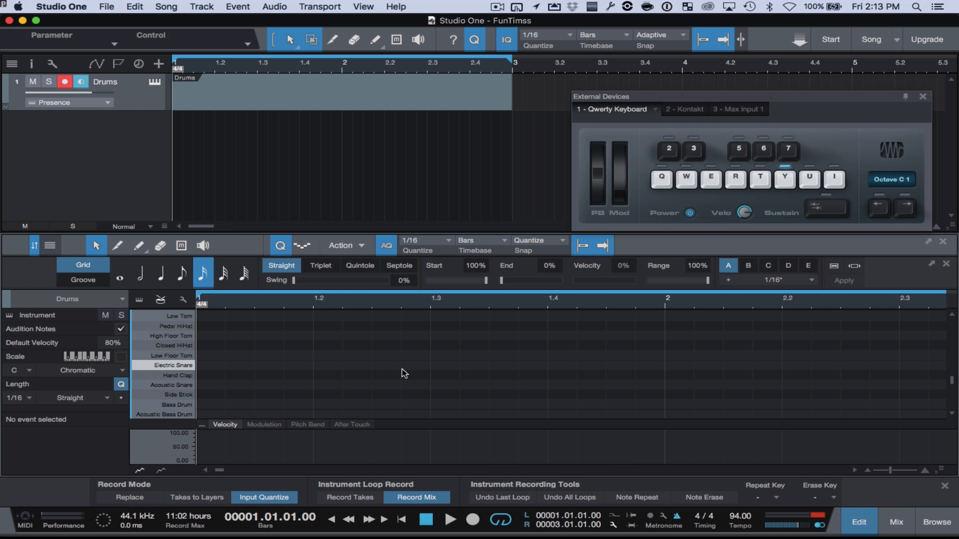
{"action": "left_click", "coordinate": [473, 520]}
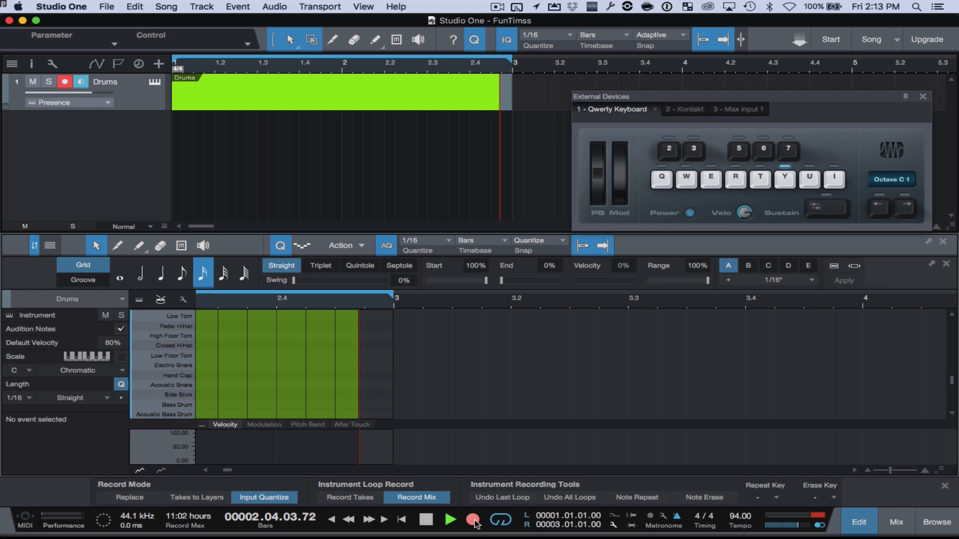
{"action": "key", "text": "q"}
{"action": "key", "text": "q"}
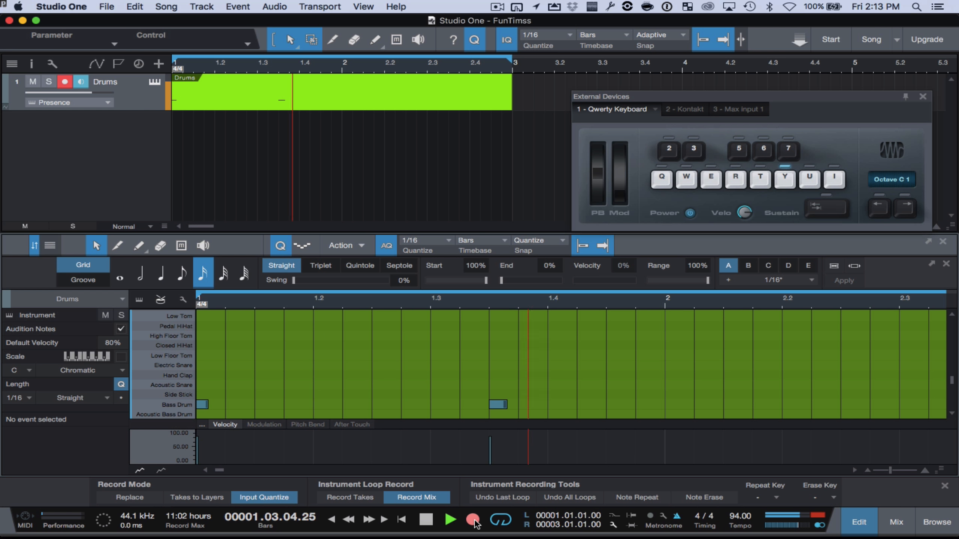
{"action": "key", "text": "q"}
{"action": "key", "text": "q"}
{"action": "key", "text": "q"}
{"action": "key", "text": "q"}
{"action": "key", "text": "q"}
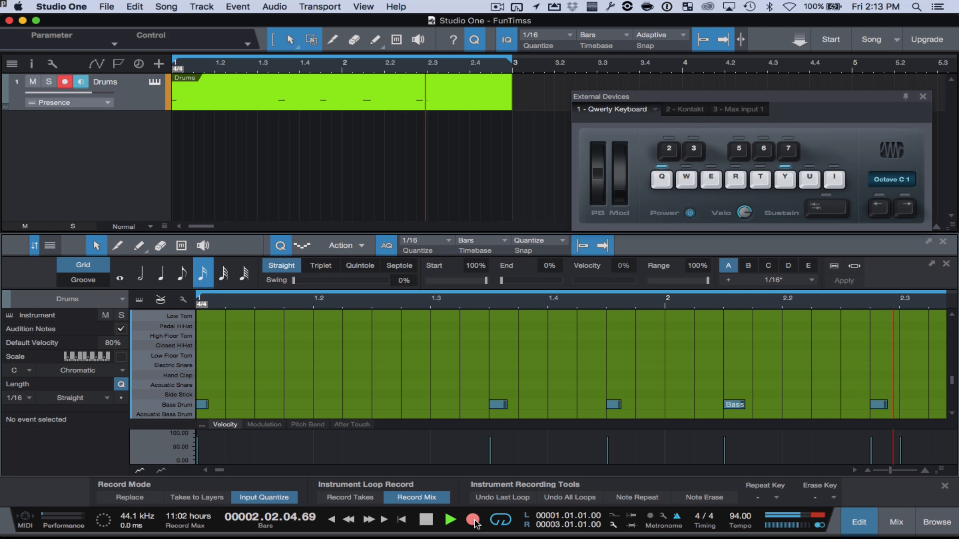
{"action": "key", "text": "q"}
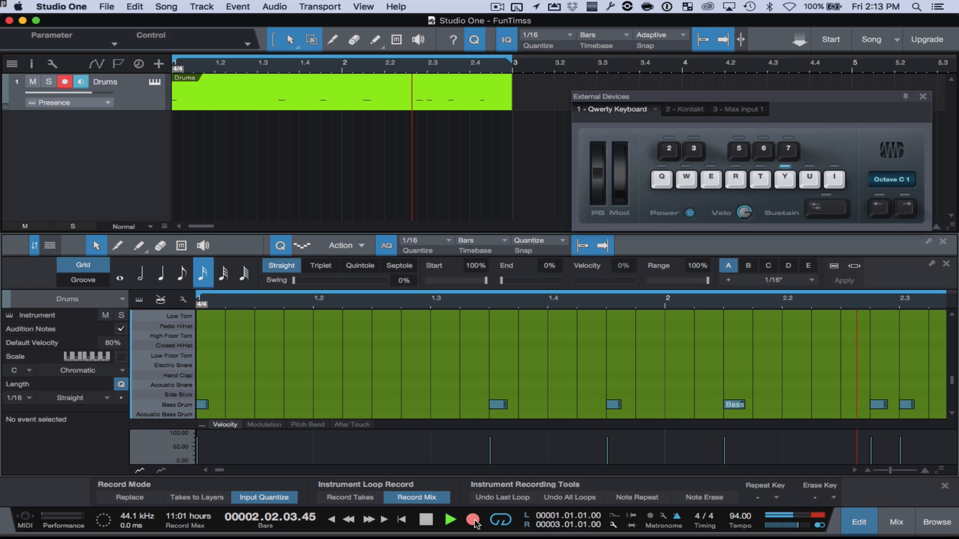
{"action": "key", "text": "q"}
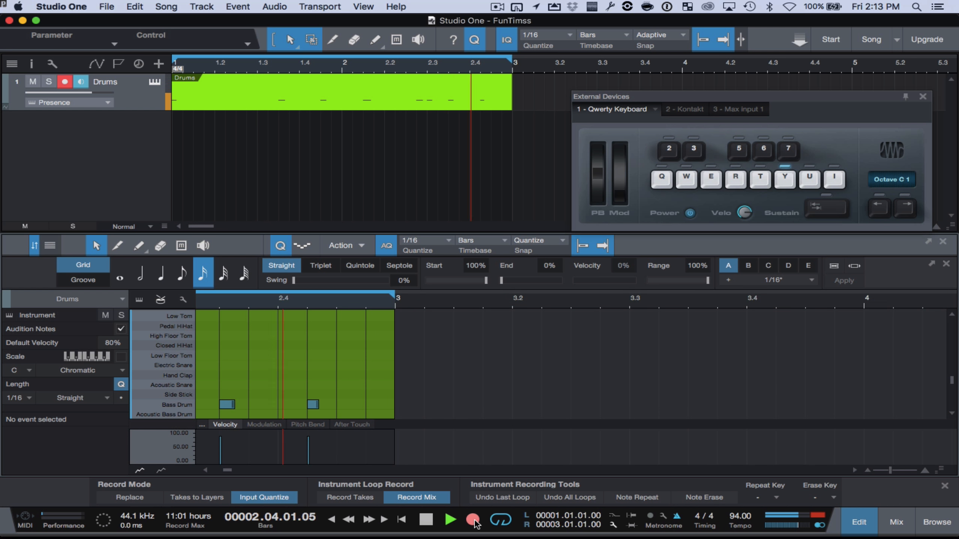
- Overdub side stick hits on beats 2 and 4 of bar 1 and near the end of bar 2
{"action": "key", "text": "2"}
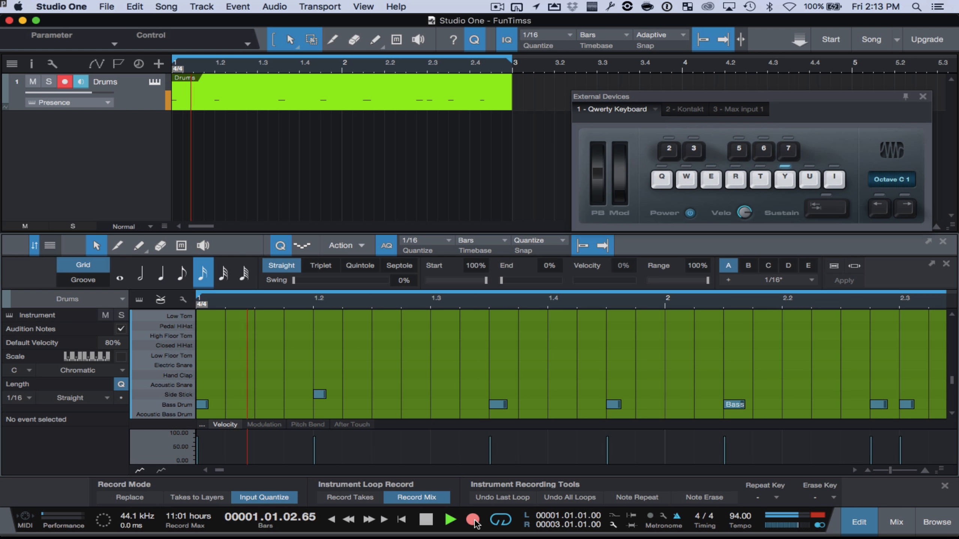
{"action": "key", "text": "2"}
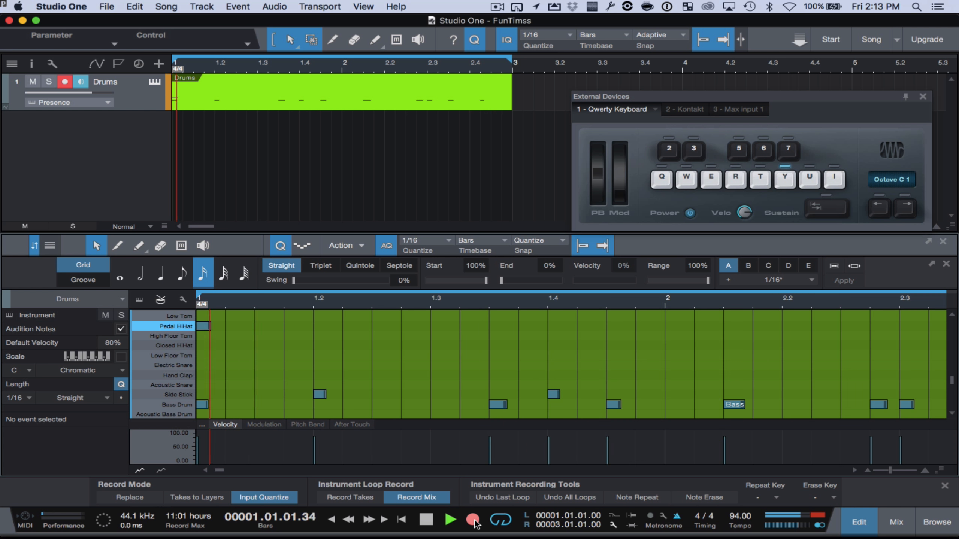
- Overdub an eighth-note pedal hi-hat pattern across both bars of the Drums part and stop recording
{"action": "key", "text": "5"}
{"action": "key", "text": "5"}
{"action": "key", "text": "5"}
{"action": "key", "text": "5"}
{"action": "key", "text": "5"}
{"action": "key", "text": "5"}
{"action": "key", "text": "5"}
{"action": "key", "text": "5"}
{"action": "key", "text": "5"}
{"action": "key", "text": "5"}
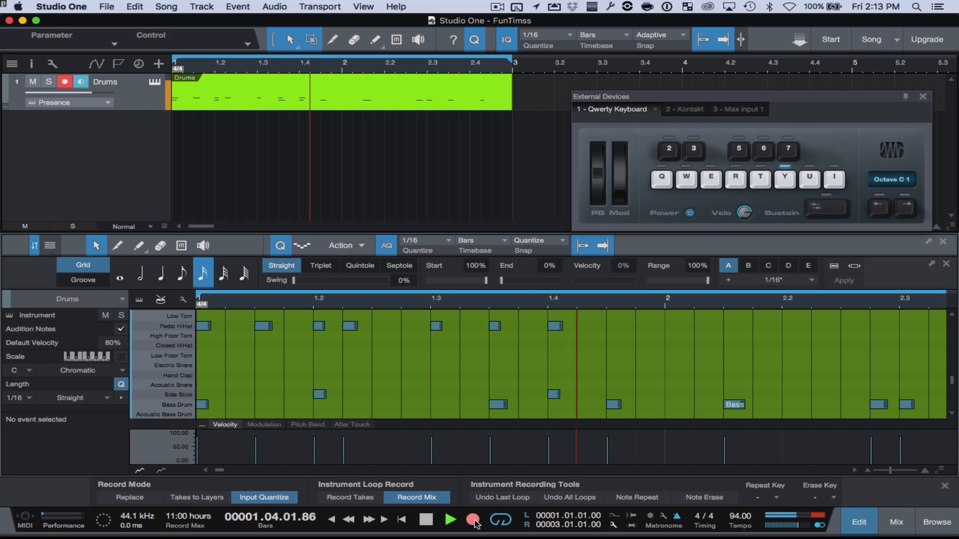
{"action": "key", "text": "5"}
{"action": "key", "text": "5"}
{"action": "key", "text": "5"}
{"action": "key", "text": "5"}
{"action": "key", "text": "5"}
{"action": "key", "text": "5"}
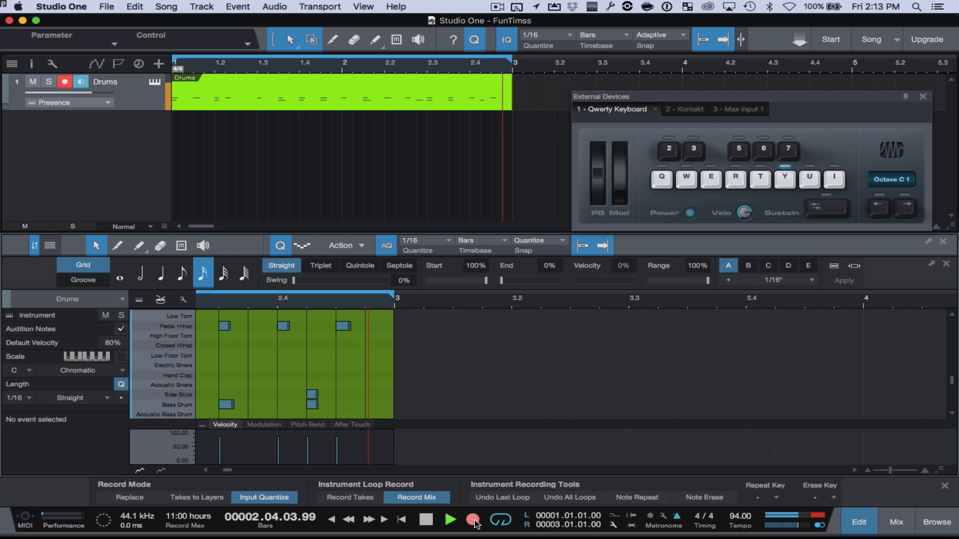
{"action": "key", "text": "space"}
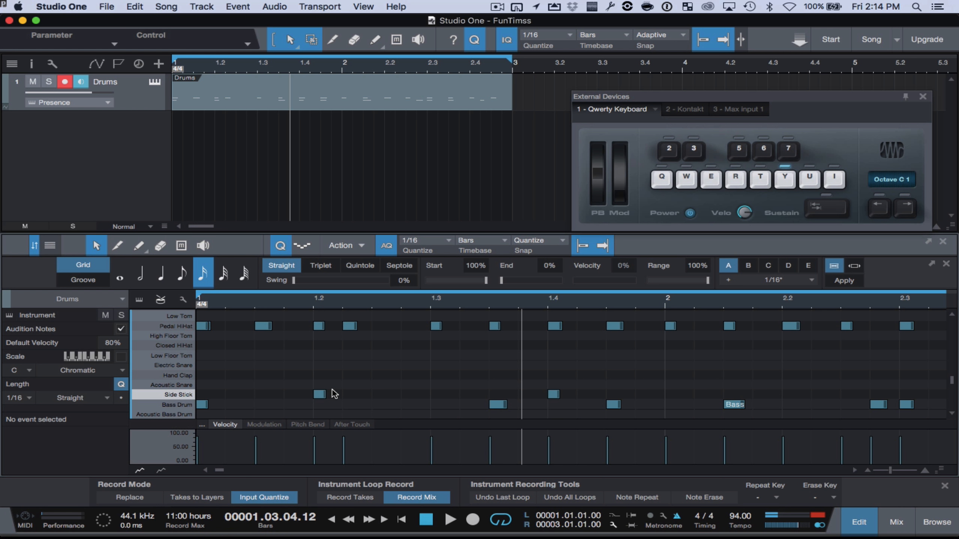
- Move the early pedal hi-hat note after beat 2 of bar 1 to 00001.02.03.00 and play the loop from the start without the metronome
{"action": "left_click", "coordinate": [203, 326]}
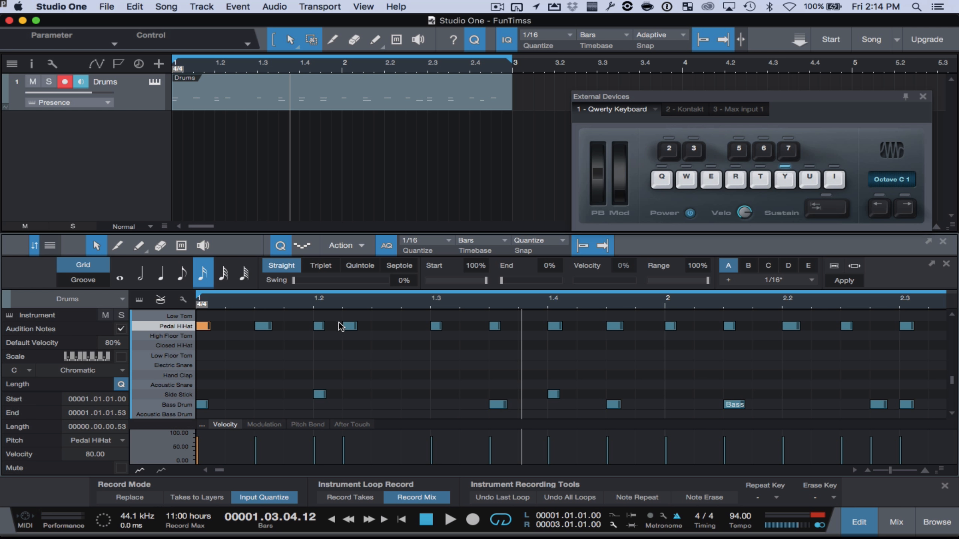
{"action": "left_click", "coordinate": [349, 327]}
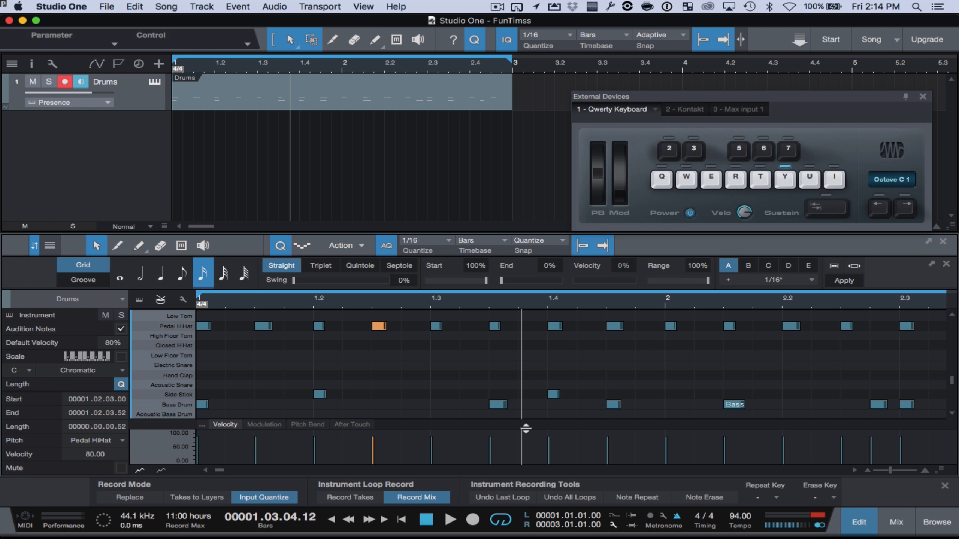
{"action": "key", "text": "comma"}
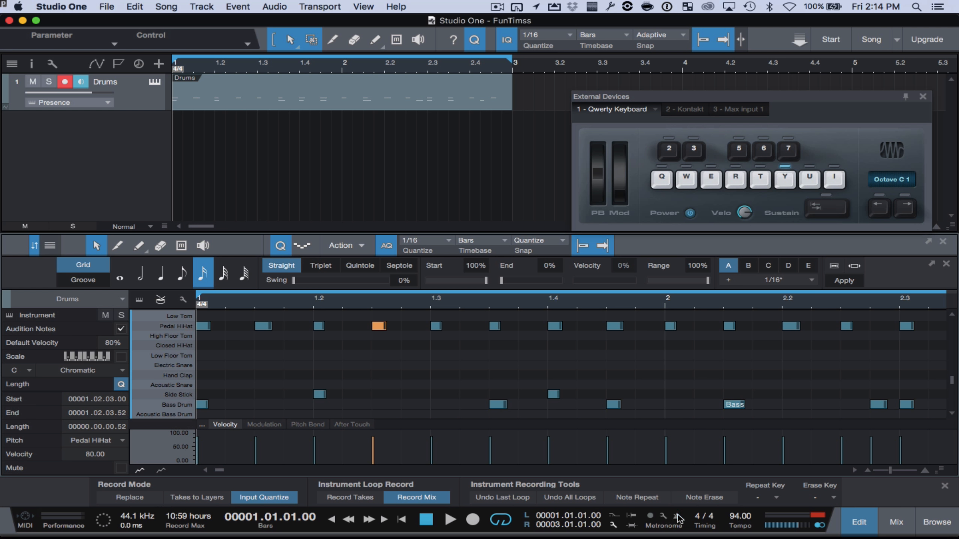
{"action": "key", "text": "space"}
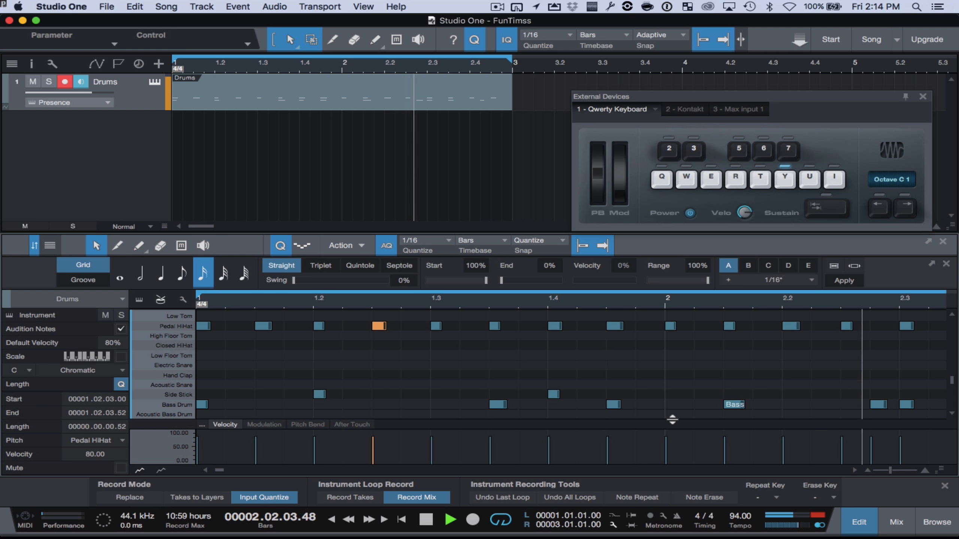
{"action": "key", "text": "space"}
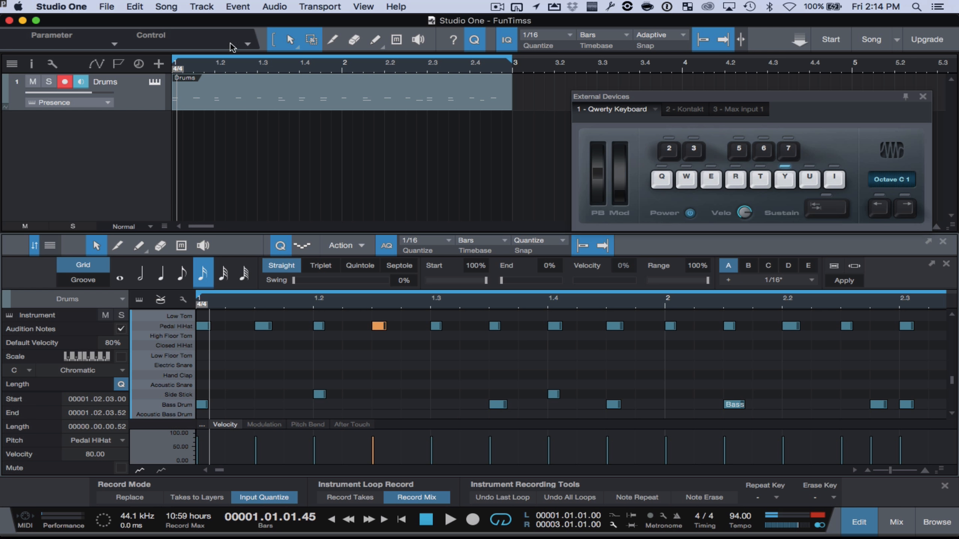
- Move the External Devices window off the arrangement and duplicate the two-bar Drums part to bar 3
{"action": "left_click", "coordinate": [101, 4]}
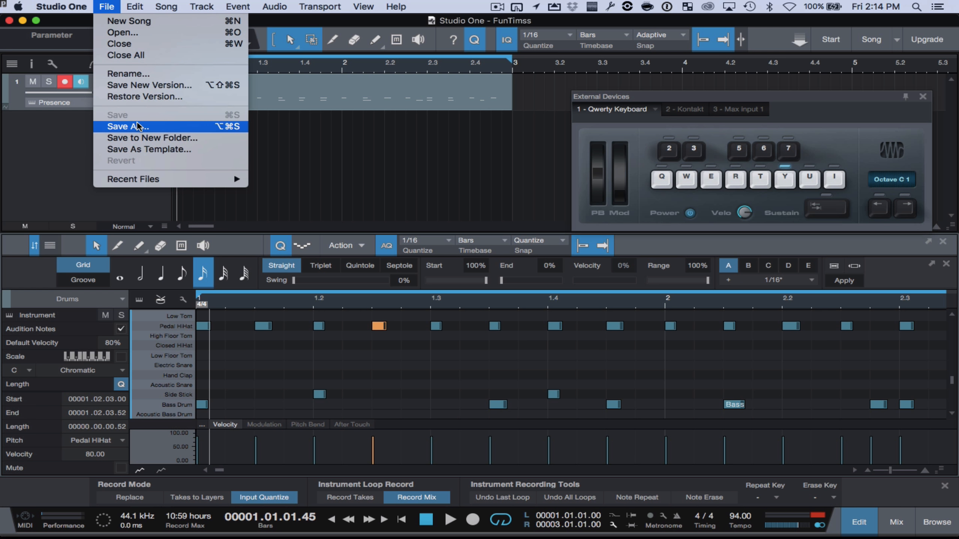
{"action": "left_click", "coordinate": [143, 138]}
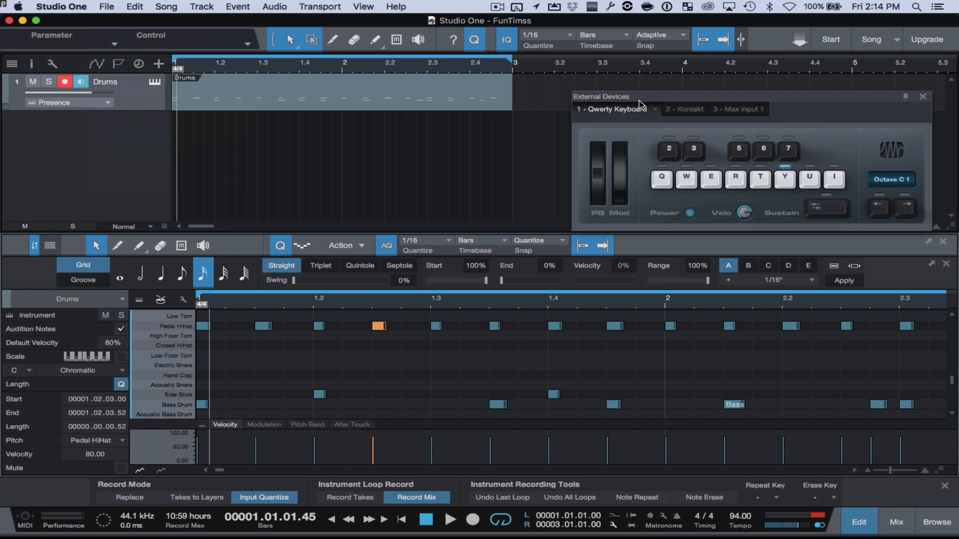
{"action": "left_click_drag", "start_coordinate": [639, 102], "coordinate": [657, 279]}
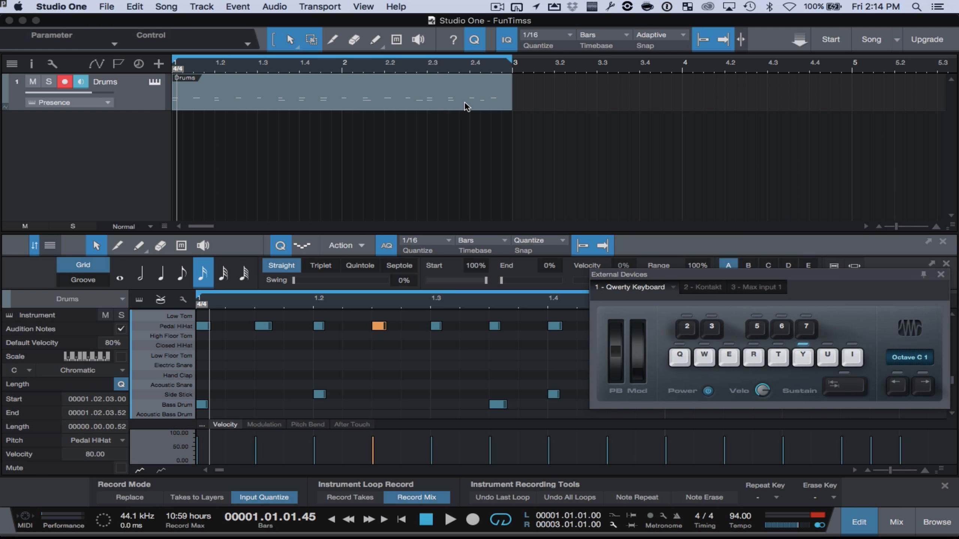
{"action": "left_click", "coordinate": [142, 3]}
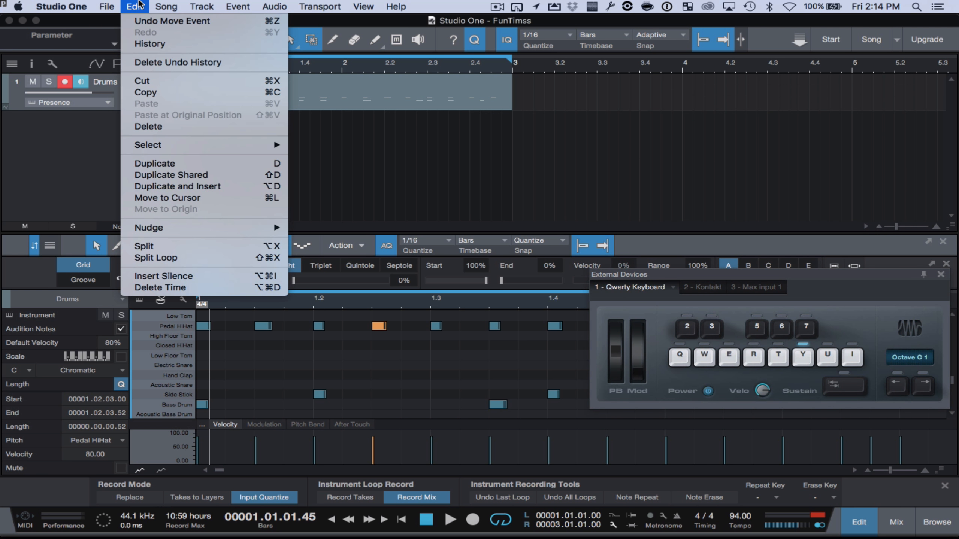
{"action": "left_click", "coordinate": [193, 166]}
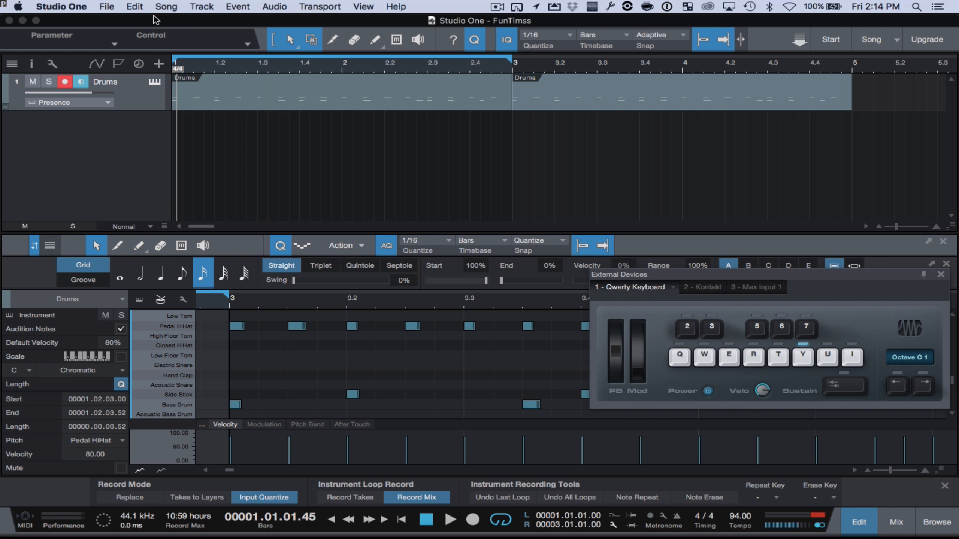
- Select both Drums parts and duplicate them together to fill bars 5 to 8, leaving nothing selected
{"action": "left_click", "coordinate": [577, 144]}
{"action": "key", "text": "w"}
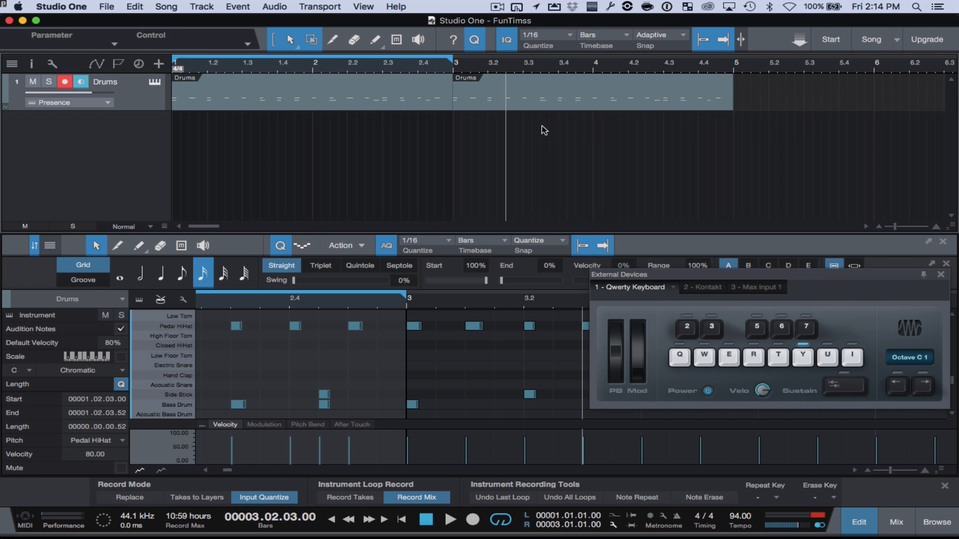
{"action": "key", "text": "w"}
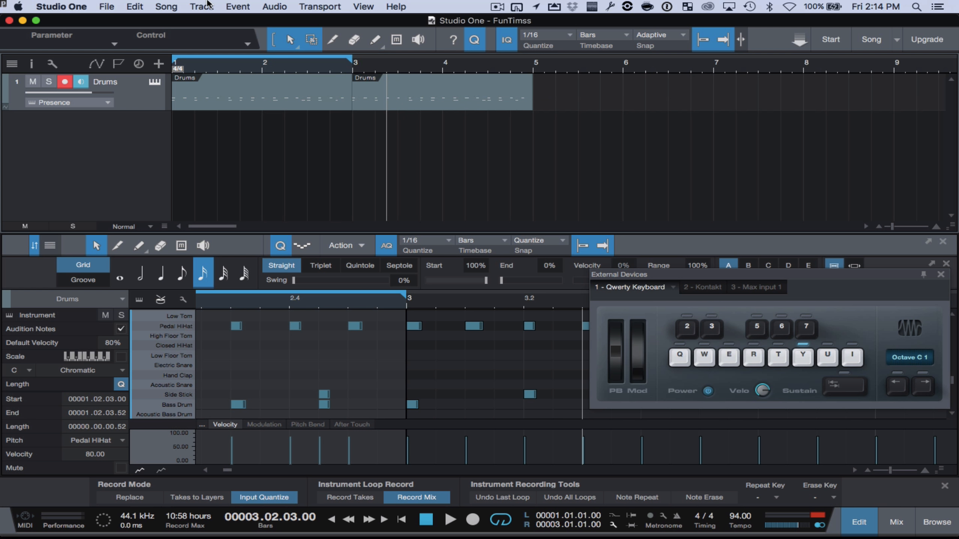
{"action": "left_click", "coordinate": [135, 6]}
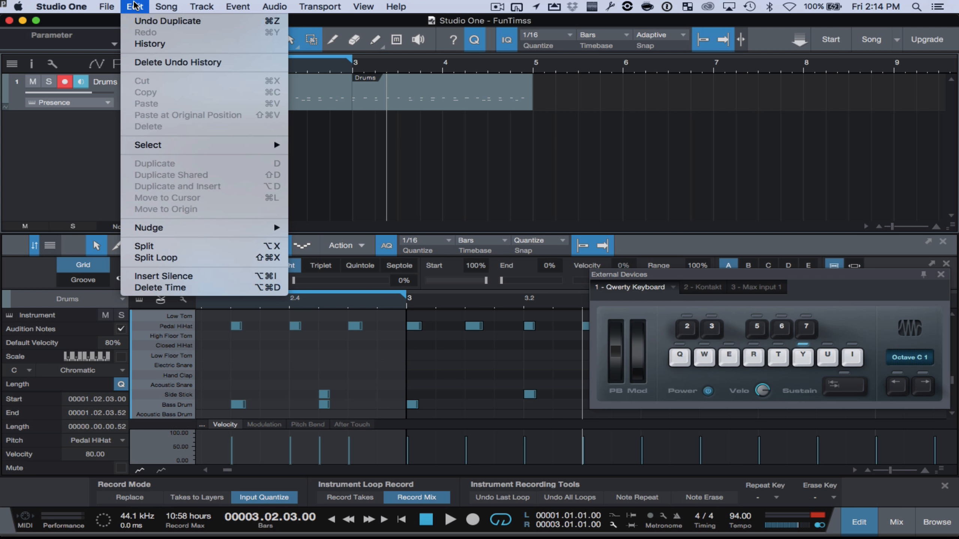
{"action": "left_click", "coordinate": [287, 31]}
{"action": "left_click", "coordinate": [285, 100]}
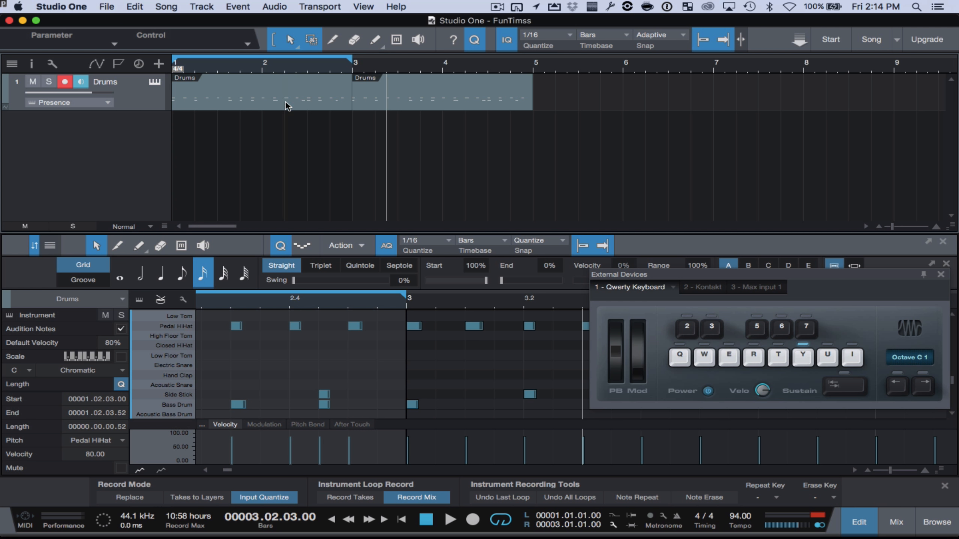
{"action": "left_click", "coordinate": [408, 101], "text": "shift"}
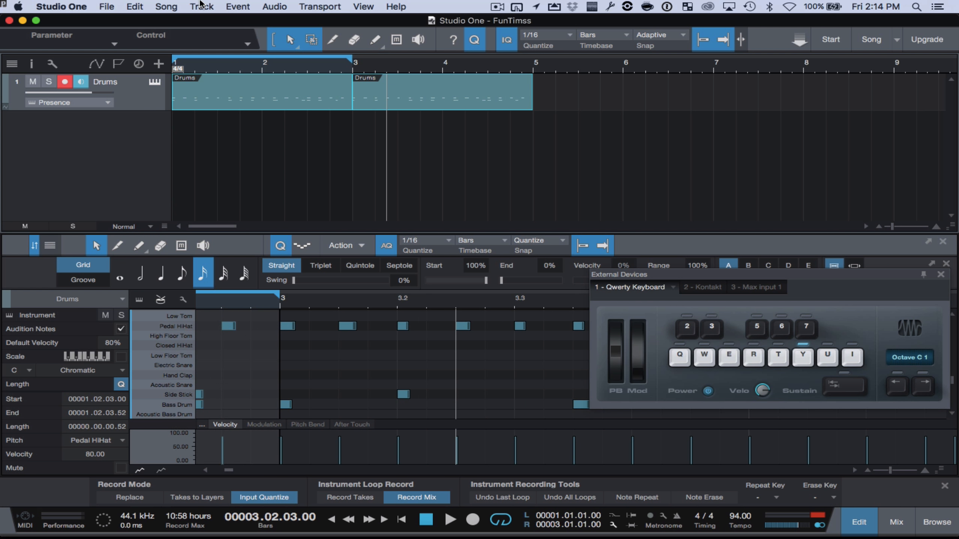
{"action": "left_click", "coordinate": [136, 8]}
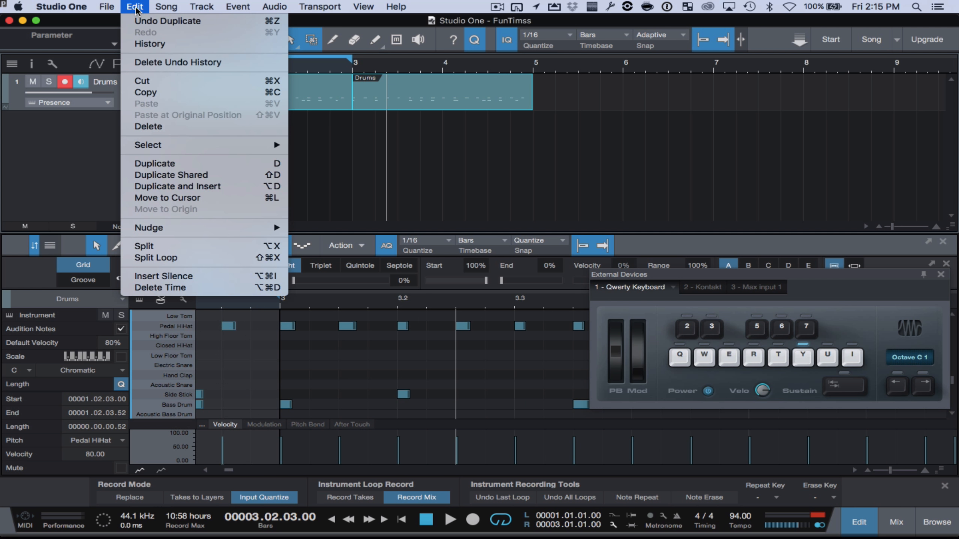
{"action": "left_click", "coordinate": [166, 163]}
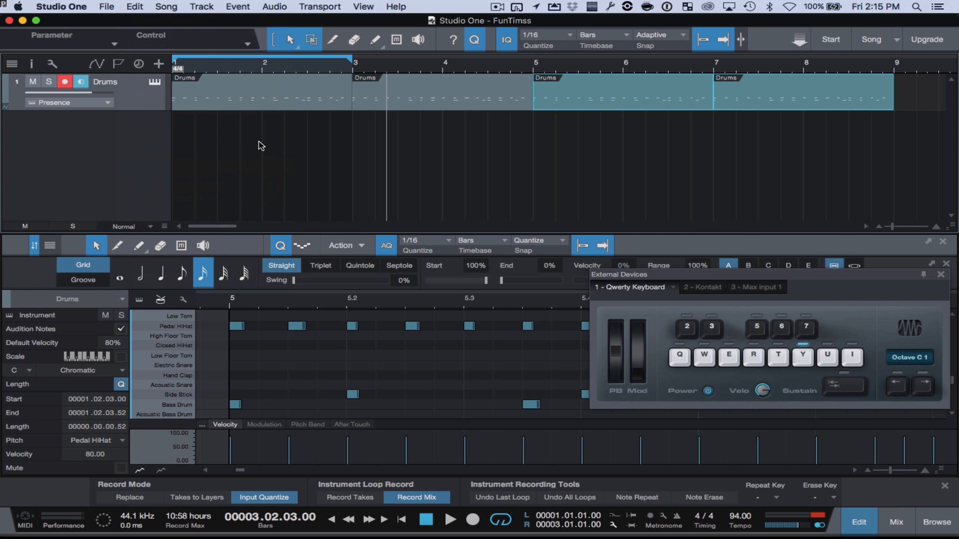
{"action": "left_click", "coordinate": [278, 132]}
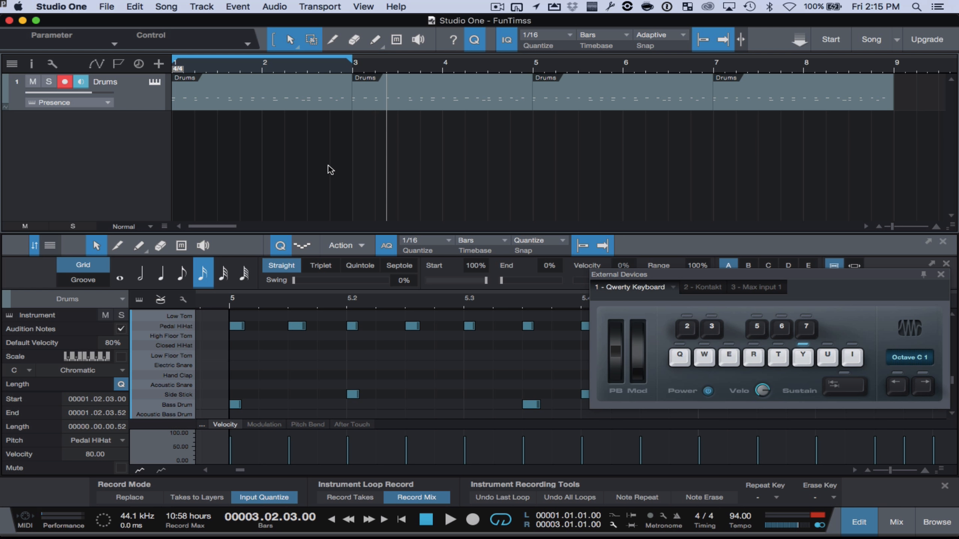
{"action": "left_click", "coordinate": [297, 166]}
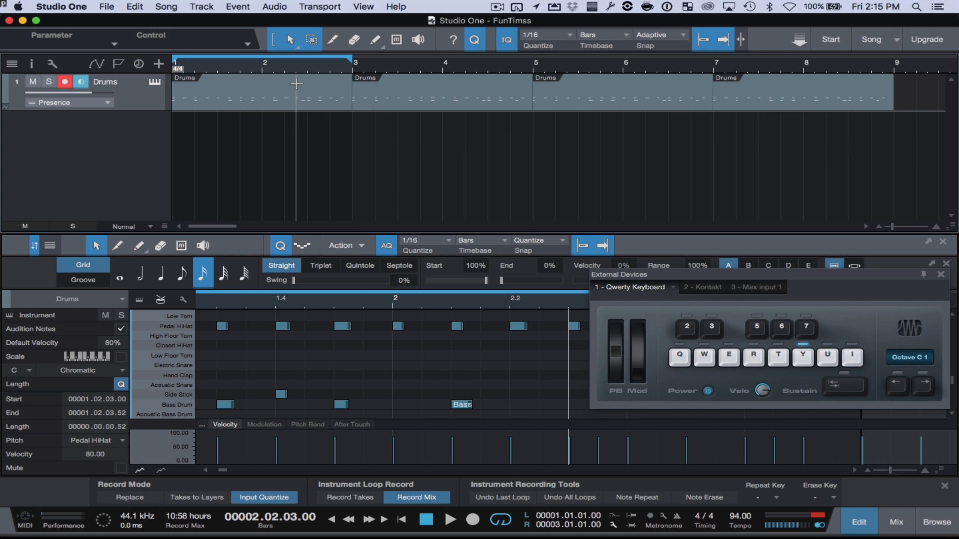
- Open the Drums part at bar 3 in the note editor and move the External Devices window off the note grid
{"action": "left_click", "coordinate": [405, 101]}
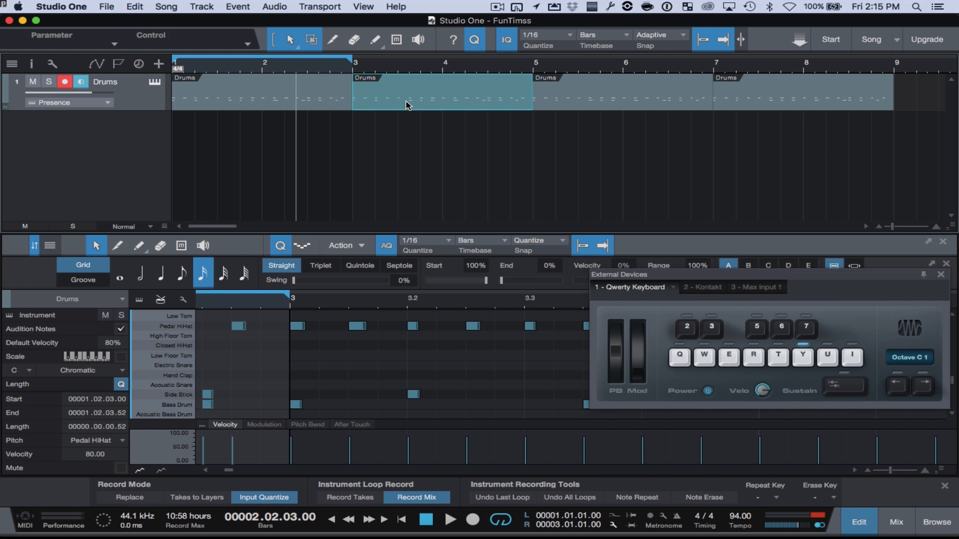
{"action": "left_click_drag", "start_coordinate": [703, 271], "coordinate": [551, 123]}
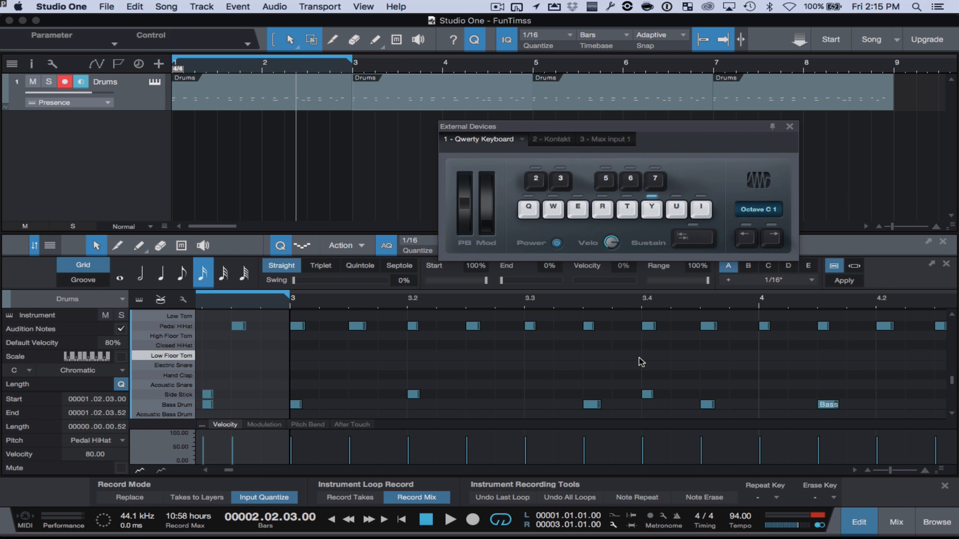
{"action": "scroll", "coordinate": [641, 362], "scroll_direction": "down", "scroll_amount": 1}
{"action": "scroll", "coordinate": [639, 358], "scroll_direction": "up", "scroll_amount": 4}
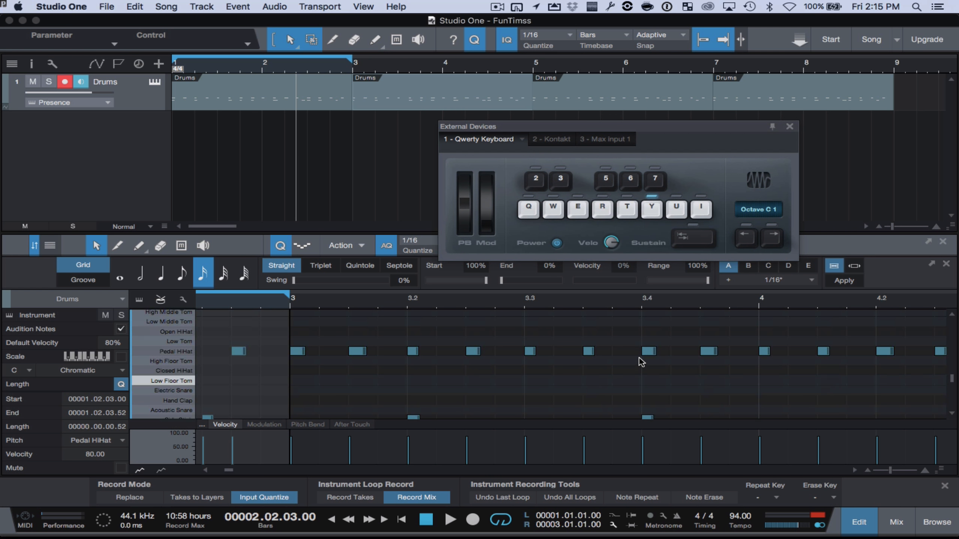
{"action": "scroll", "coordinate": [641, 356], "scroll_direction": "up", "scroll_amount": 2}
{"action": "scroll", "coordinate": [642, 357], "scroll_direction": "right", "scroll_amount": 5}
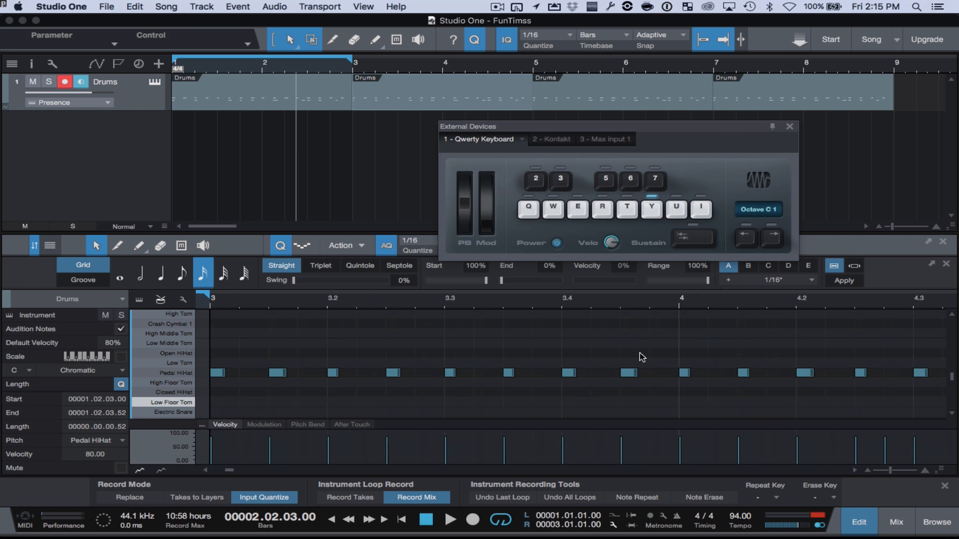
{"action": "scroll", "coordinate": [642, 356], "scroll_direction": "right", "scroll_amount": 10}
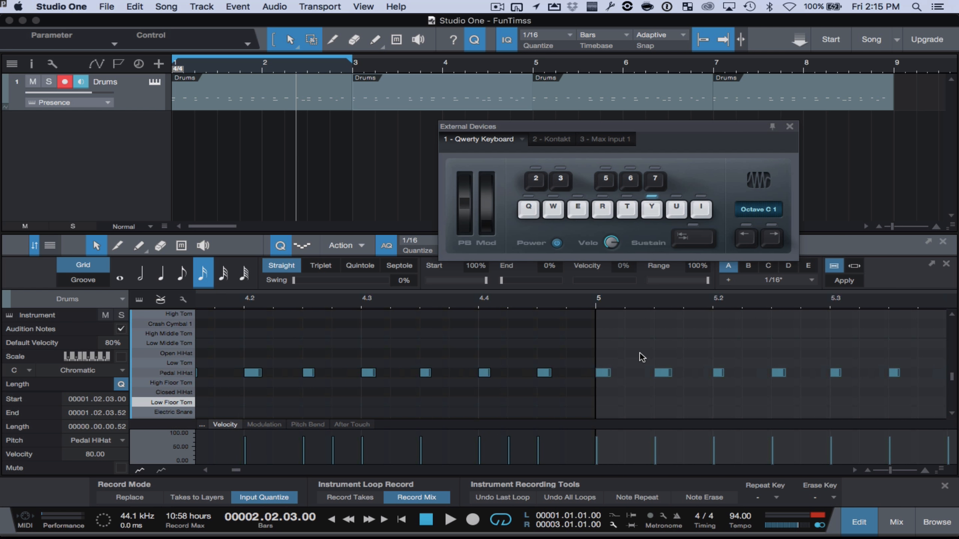
- Audition tom and cymbal sounds from the drum name list, including Low Middle Tom, High Tom and Splash Cymbal
{"action": "left_click", "coordinate": [175, 342]}
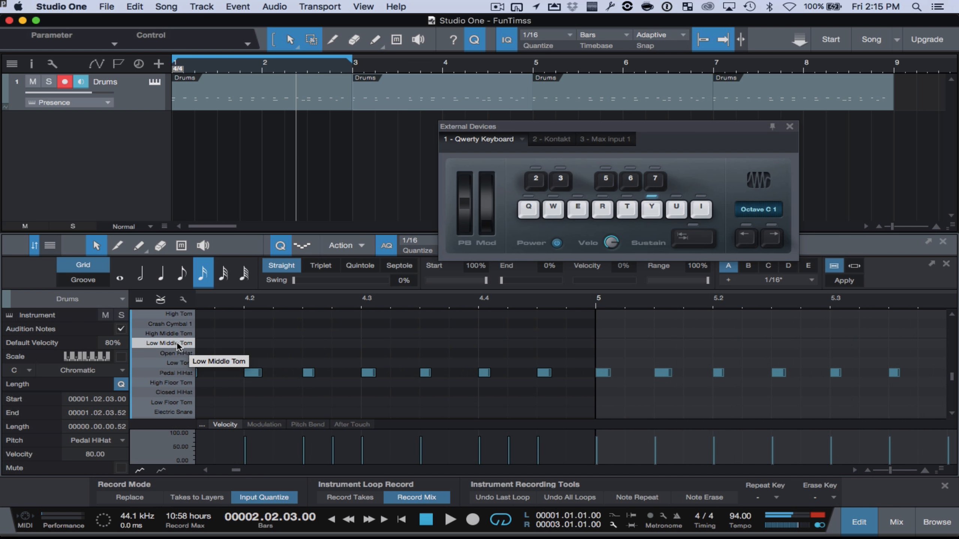
{"action": "scroll", "coordinate": [177, 355], "scroll_direction": "up", "scroll_amount": 5}
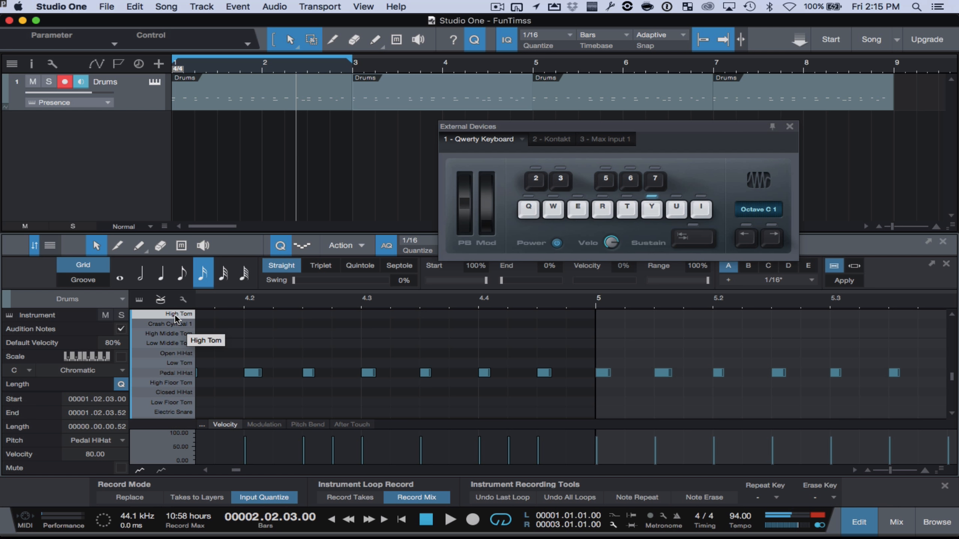
{"action": "scroll", "coordinate": [176, 315], "scroll_direction": "down", "scroll_amount": 3}
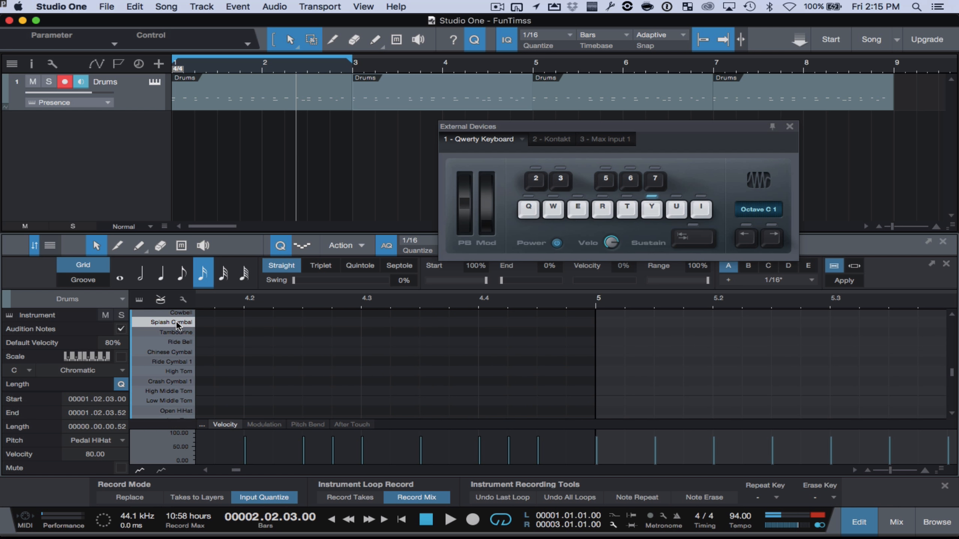
{"action": "left_click", "coordinate": [177, 331]}
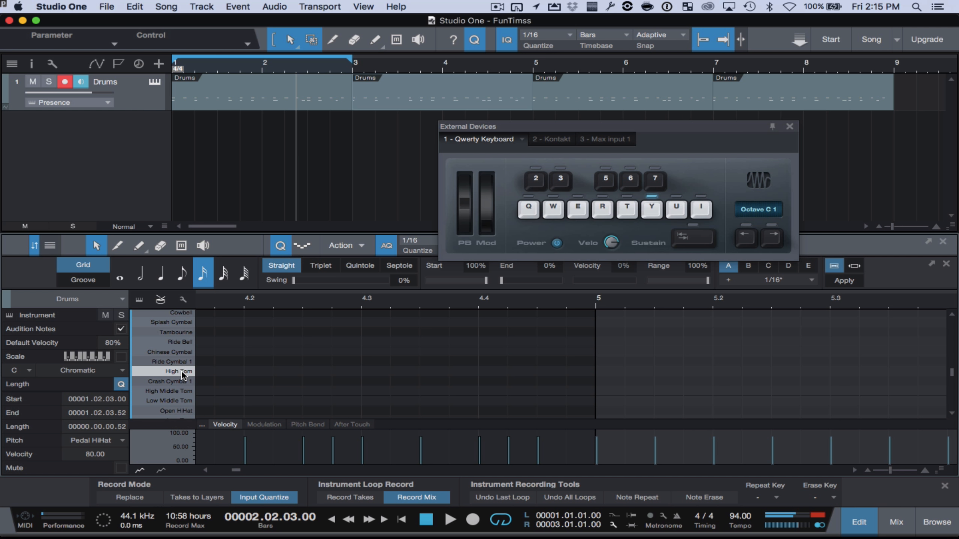
- Paint five consecutive sixteenth-note Open High Conga hits from 00004.03.04.00 to the end of bar 4
{"action": "scroll", "coordinate": [181, 366], "scroll_direction": "up", "scroll_amount": 4}
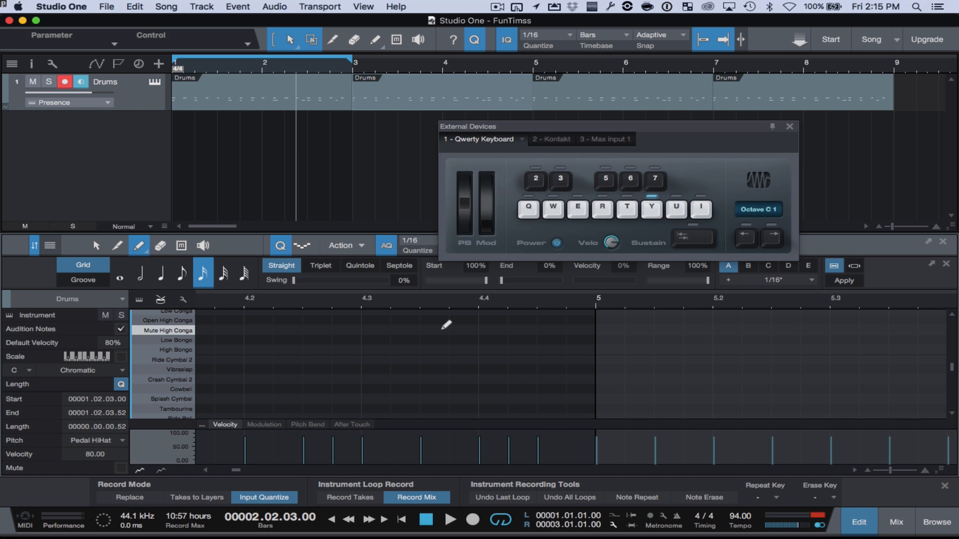
{"action": "left_click_drag", "start_coordinate": [451, 320], "coordinate": [562, 319]}
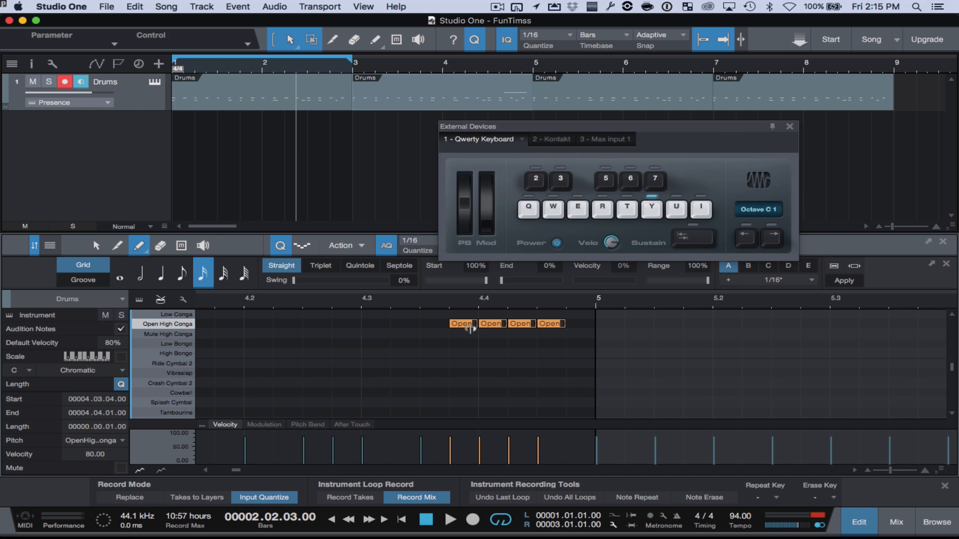
{"action": "left_click", "coordinate": [571, 324]}
{"action": "left_click_drag", "start_coordinate": [306, 344], "coordinate": [562, 352]}
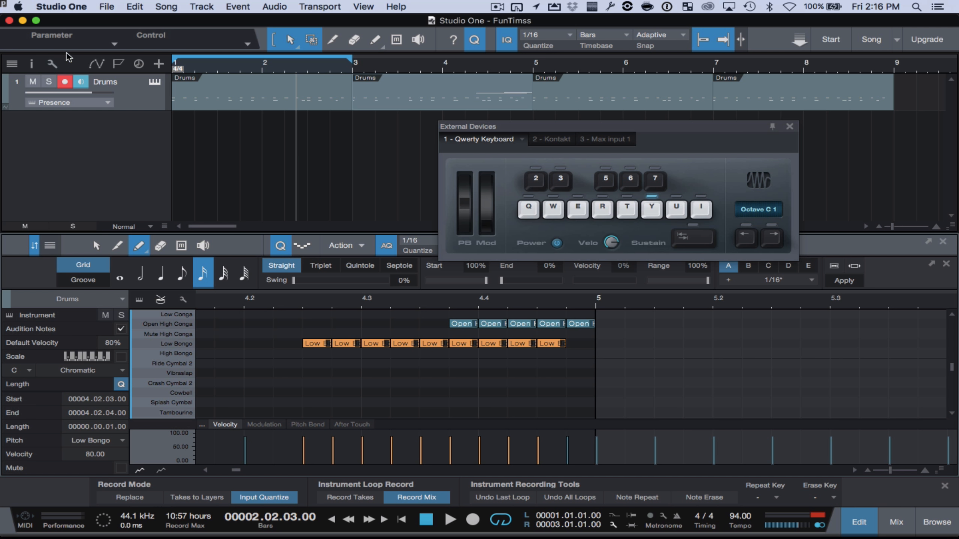
{"action": "left_click", "coordinate": [133, 7]}
{"action": "left_click", "coordinate": [151, 36]}
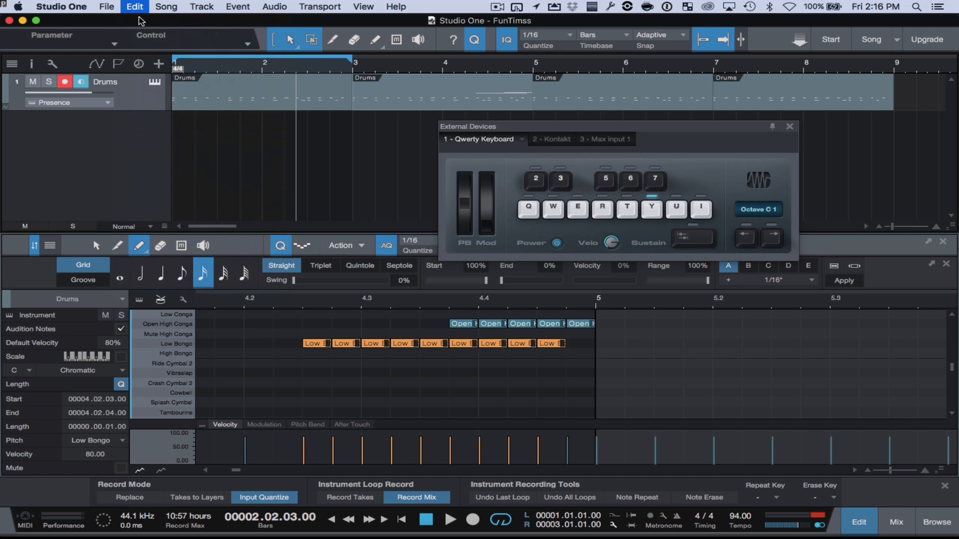
- Set the quantize grid to 1/64 and paint a long Low Bongo run through beat 3 of bar 4, plus four hits near the bar's end
{"action": "left_click", "coordinate": [244, 272]}
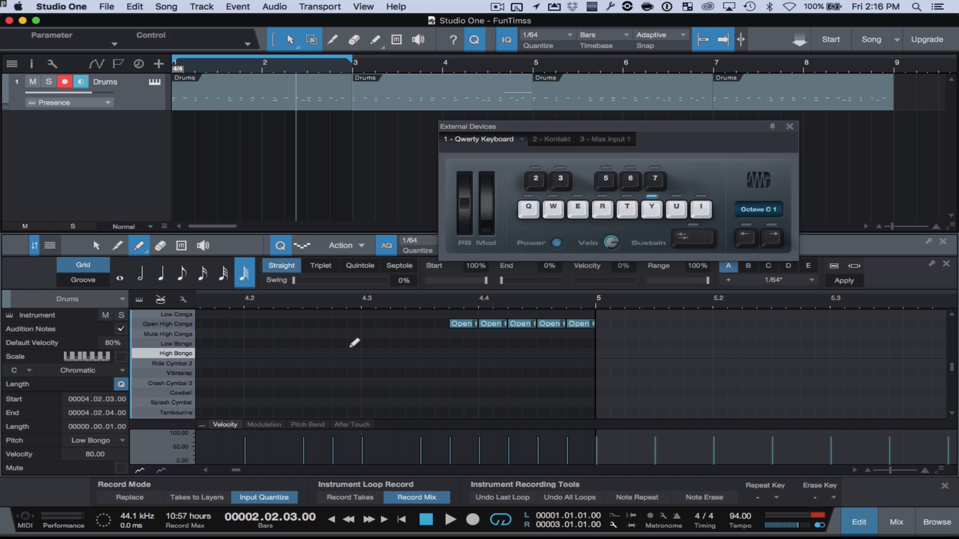
{"action": "left_click", "coordinate": [346, 345]}
{"action": "left_click_drag", "start_coordinate": [518, 350], "coordinate": [576, 344]}
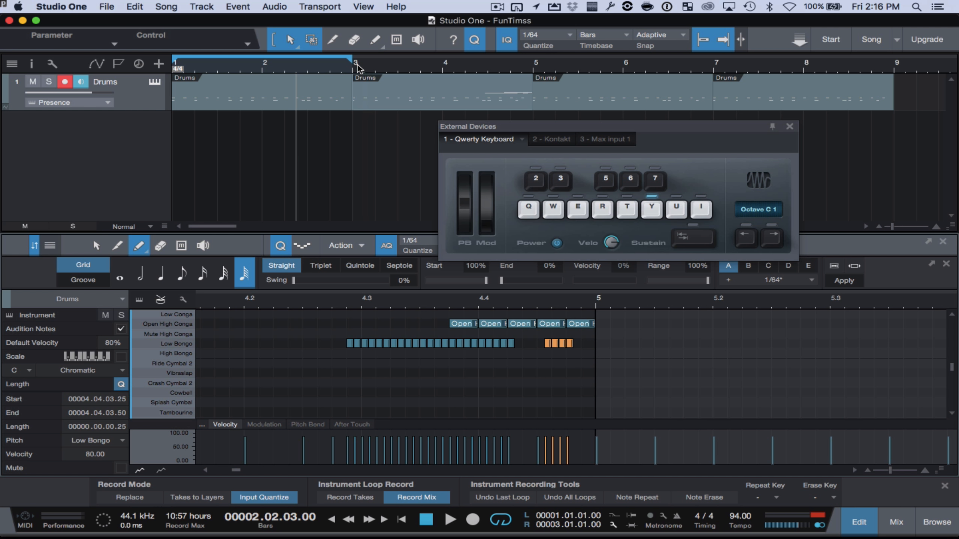
- Set the loop range from 00003.01.01.00 to 00005.01.01.00 and play through the new percussion fill, stopping after it
{"action": "left_click_drag", "start_coordinate": [356, 64], "coordinate": [530, 55]}
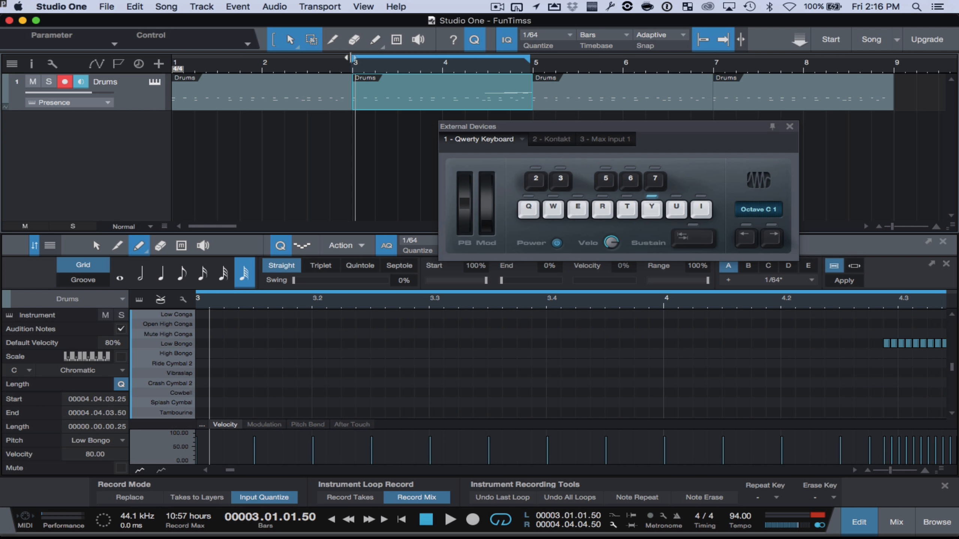
{"action": "left_click", "coordinate": [348, 58]}
{"action": "left_click", "coordinate": [530, 60]}
{"action": "key", "text": "space"}
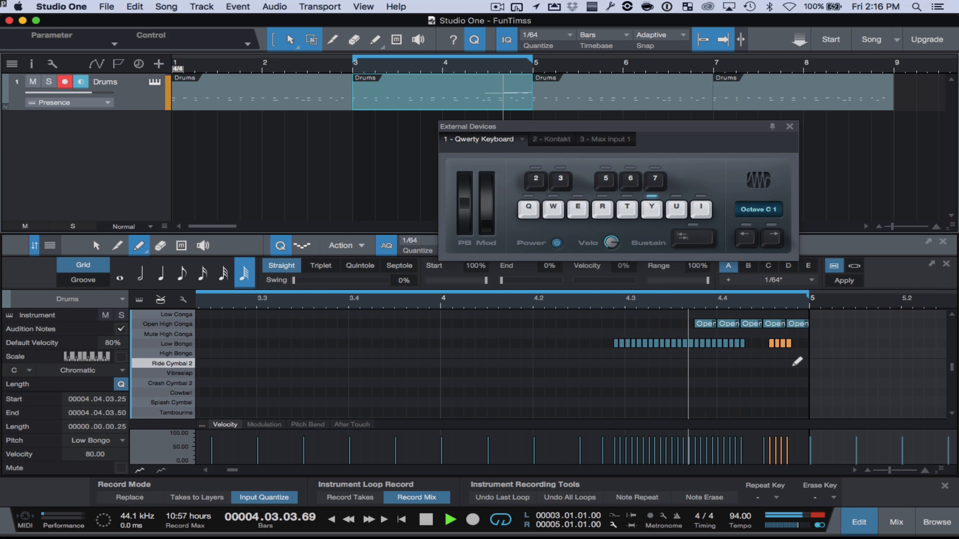
{"action": "key", "text": "space"}
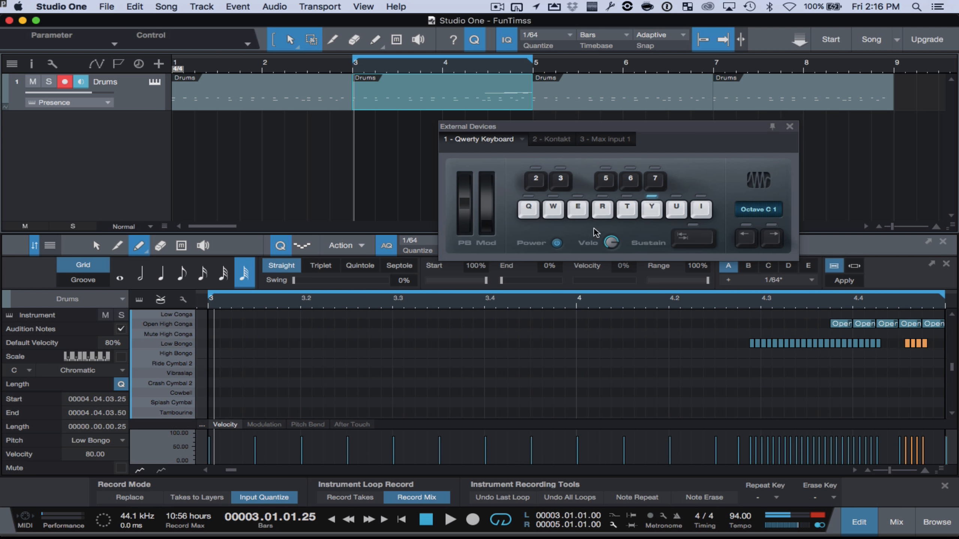
- Thin the long Low Bongo run to two hits around beat 3 and three around beat 4 of bar 4, and play from 00004.02.01.75
{"action": "left_click", "coordinate": [289, 47]}
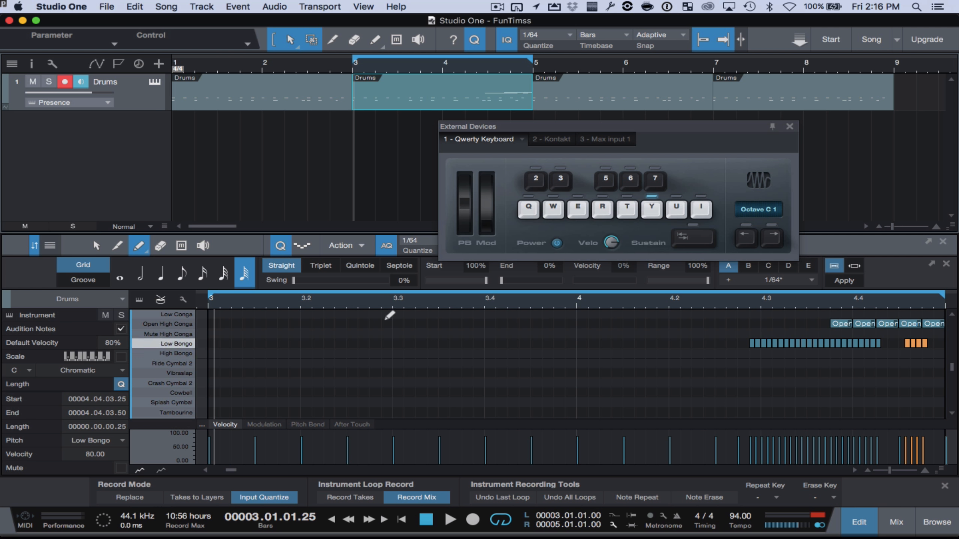
{"action": "key", "text": "1"}
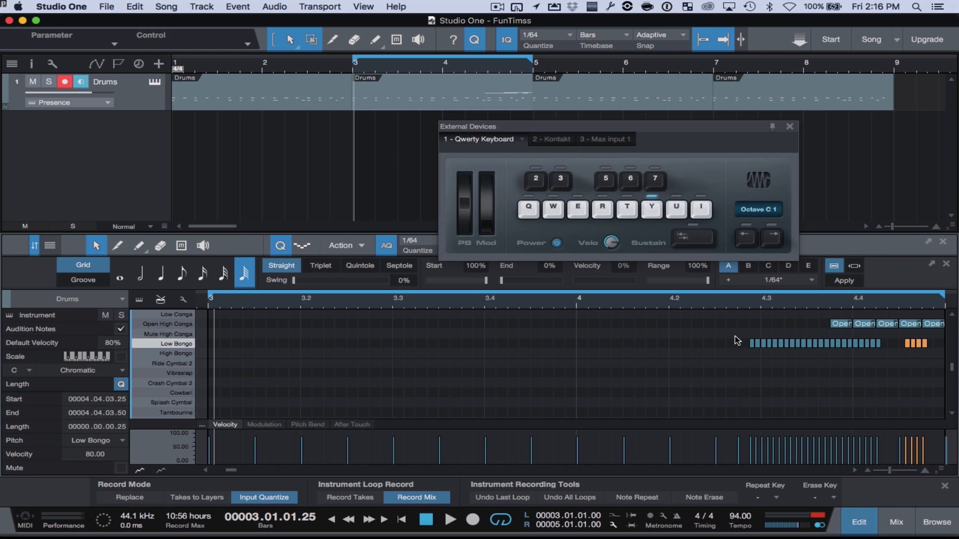
{"action": "left_click_drag", "start_coordinate": [765, 328], "coordinate": [845, 361]}
{"action": "key", "text": "Delete"}
{"action": "left_click", "coordinate": [867, 343]}
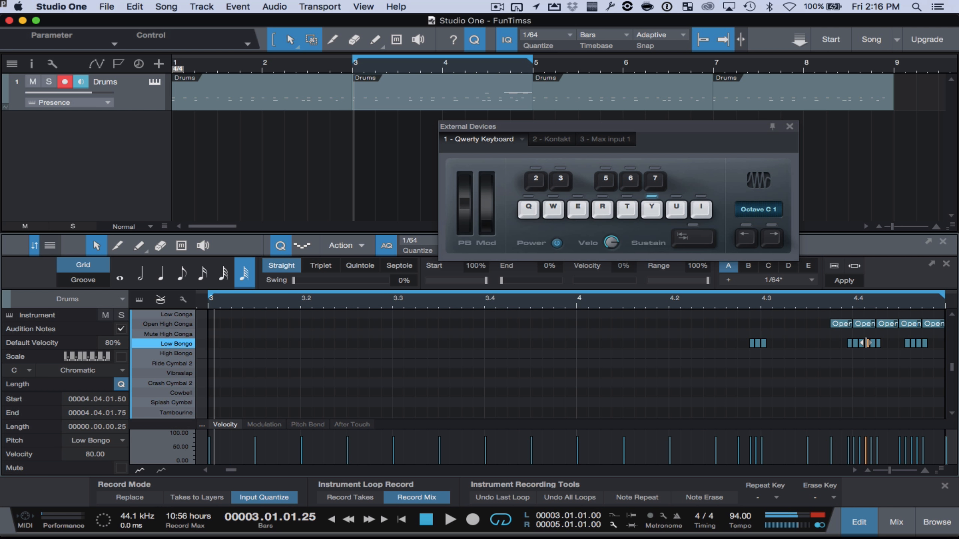
{"action": "left_click_drag", "start_coordinate": [867, 343], "coordinate": [861, 344]}
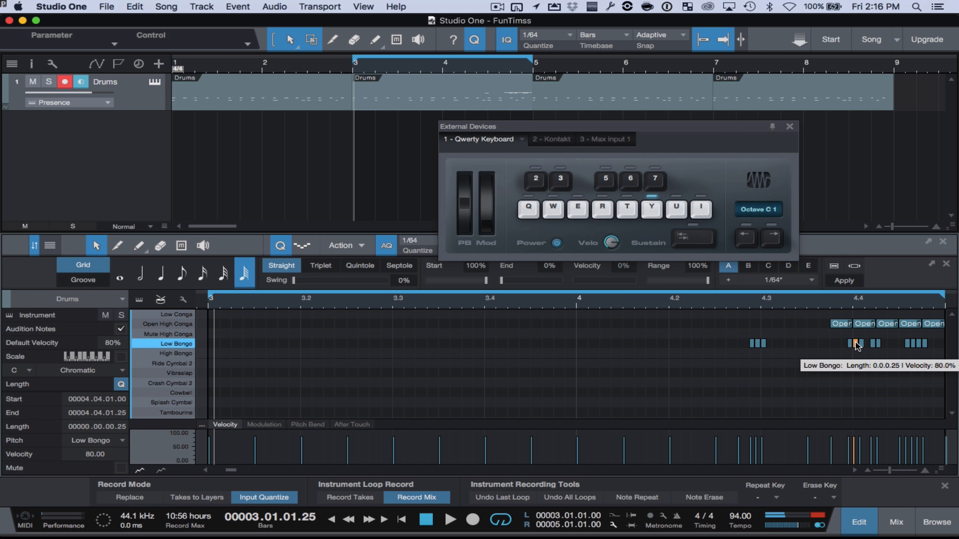
{"action": "left_click", "coordinate": [758, 344]}
{"action": "key", "text": "Delete"}
{"action": "left_click", "coordinate": [685, 303]}
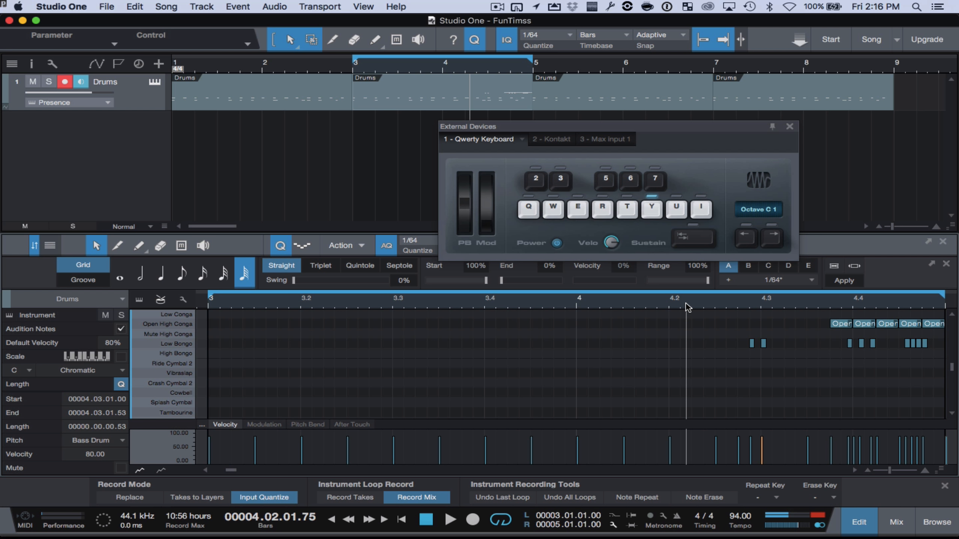
{"action": "key", "text": "space"}
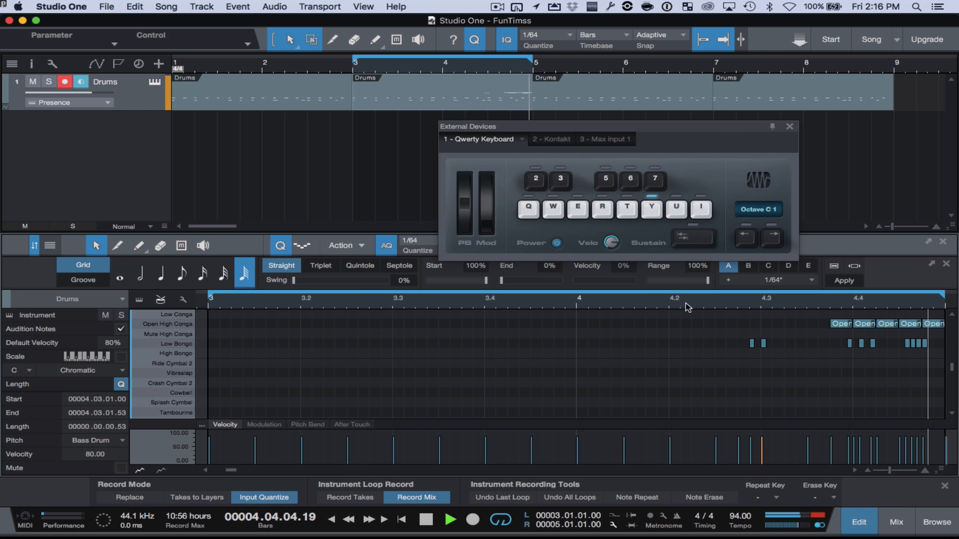
- Delete the two middle notes of the last four Low Bongo hits and play the fill from 00004.02.03.00
{"action": "left_click", "coordinate": [915, 343]}
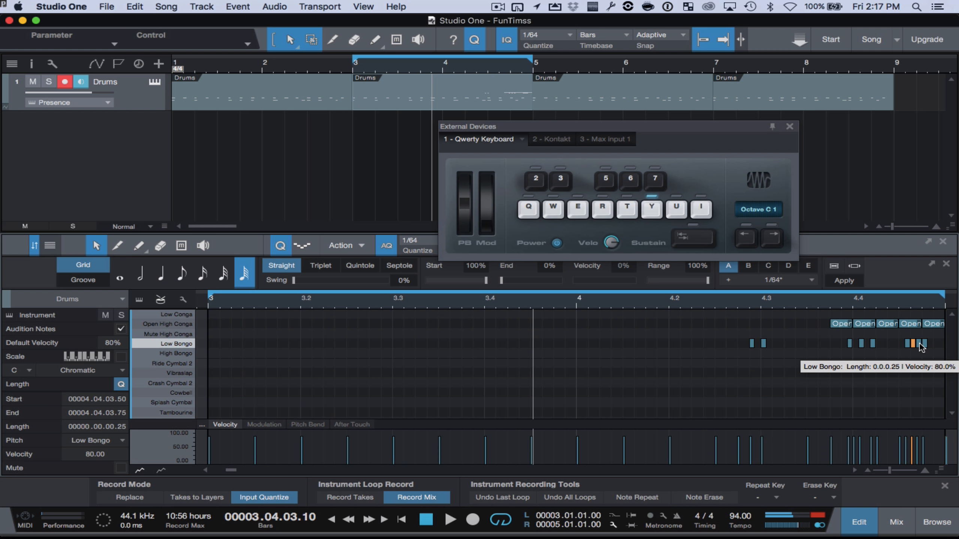
{"action": "key", "text": "Delete"}
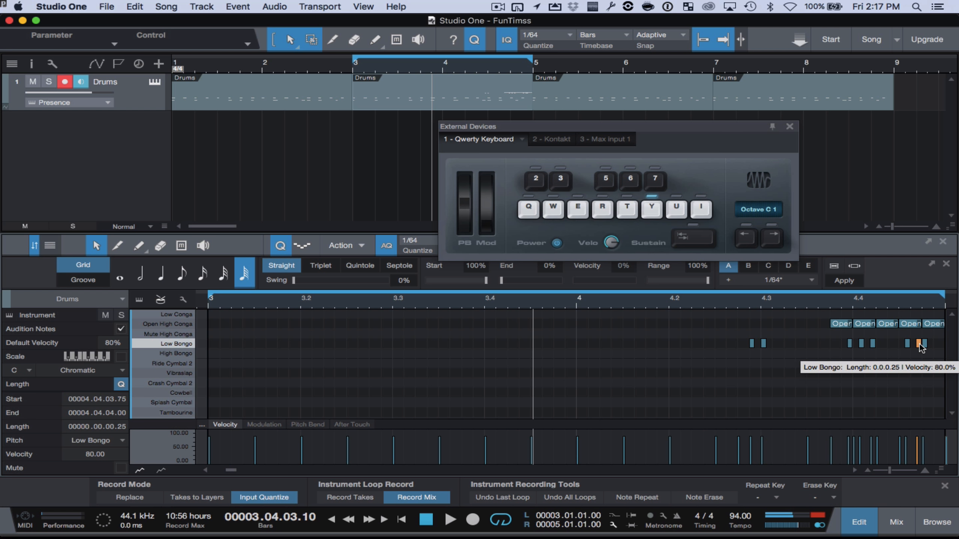
{"action": "key", "text": "Right"}
{"action": "left_click", "coordinate": [714, 302]}
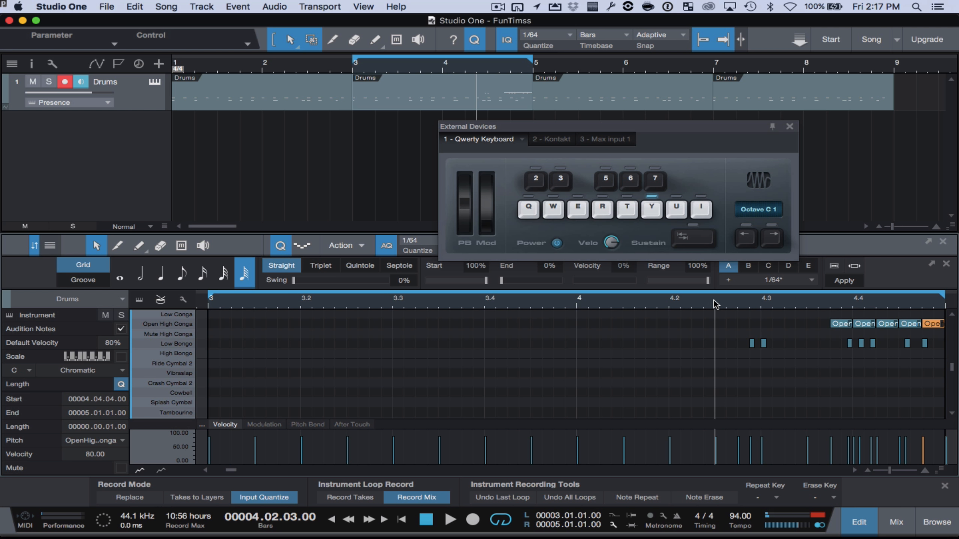
{"action": "key", "text": "space"}
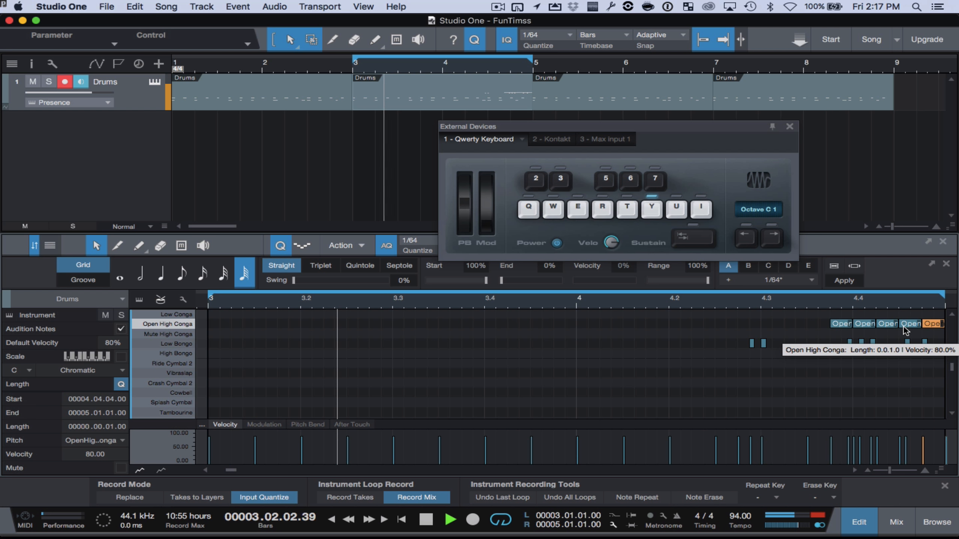
- Remove the second and fourth Open High Conga notes in bar 4 during playback, and stop the transport
{"action": "left_click_drag", "start_coordinate": [905, 326], "coordinate": [902, 344]}
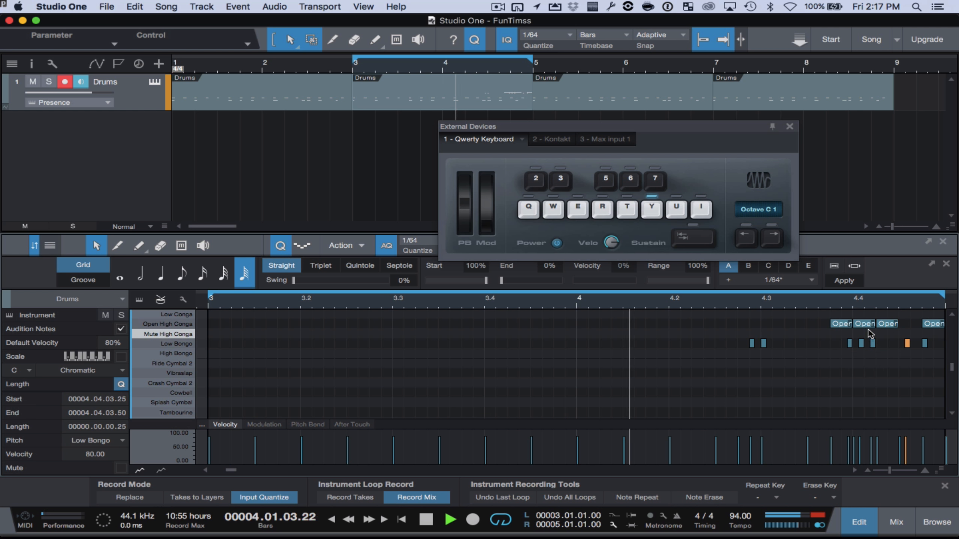
{"action": "left_click_drag", "start_coordinate": [866, 325], "coordinate": [865, 343]}
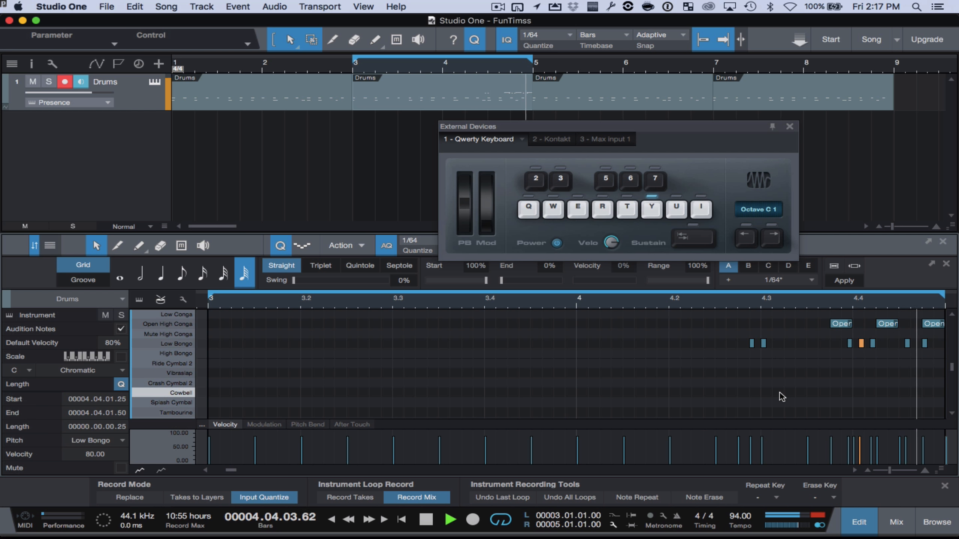
{"action": "key", "text": "space"}
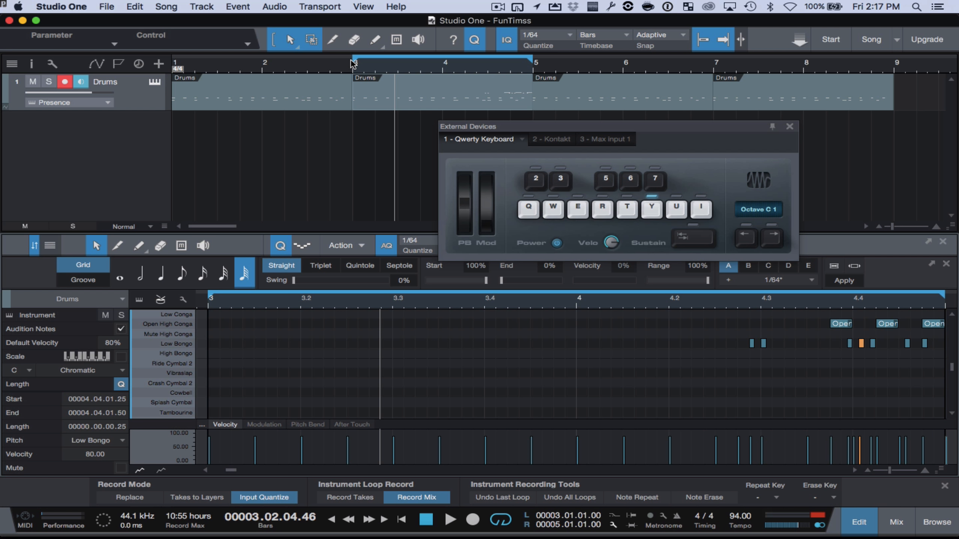
- Extend the loop start back to bar 1 and play from there, moving the External Devices window away from the Drums parts
{"action": "left_click_drag", "start_coordinate": [354, 61], "coordinate": [96, 62]}
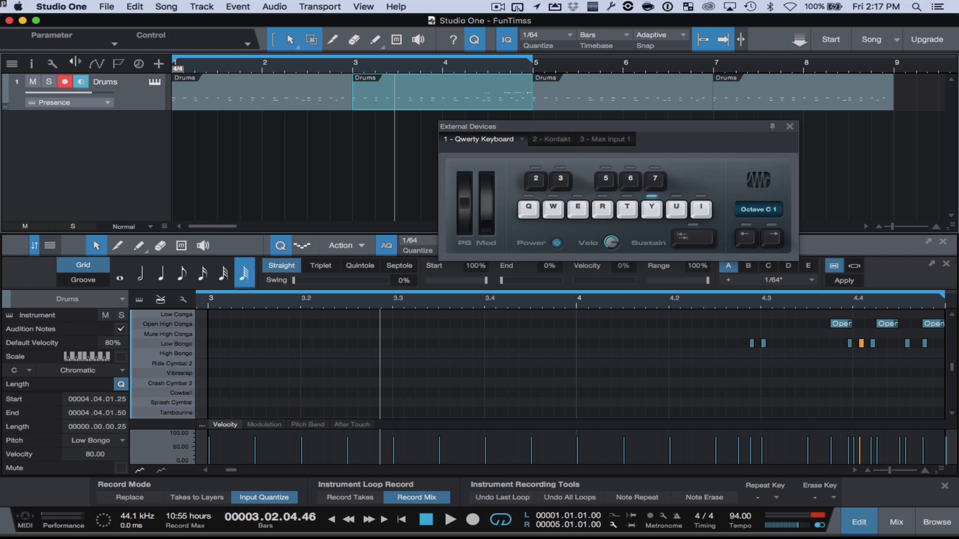
{"action": "key", "text": "space"}
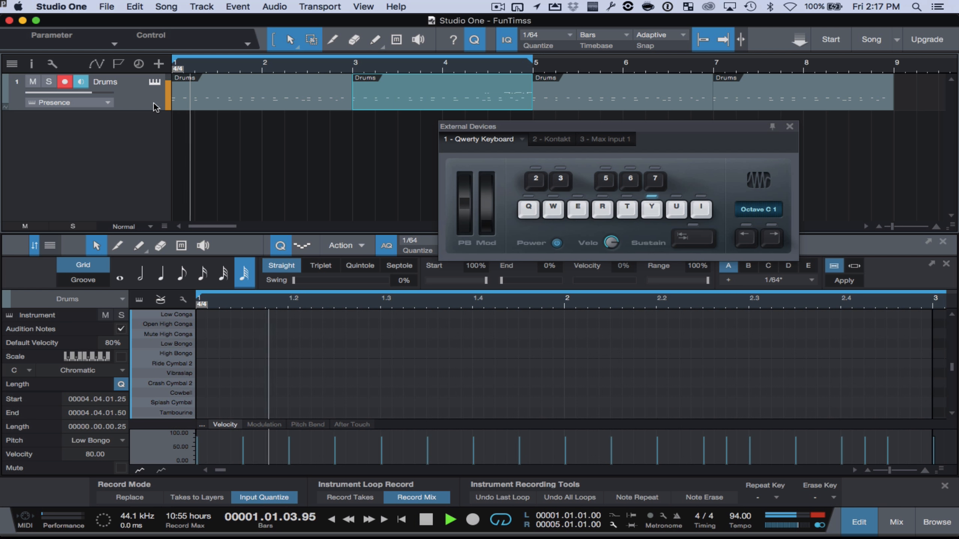
{"action": "left_click_drag", "start_coordinate": [525, 126], "coordinate": [634, 216]}
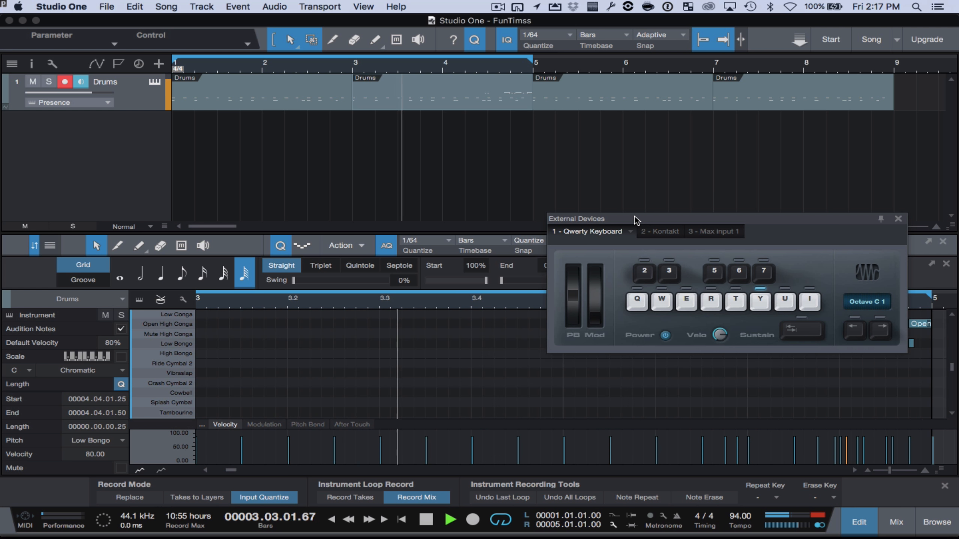
{"action": "left_click_drag", "start_coordinate": [634, 216], "coordinate": [634, 156]}
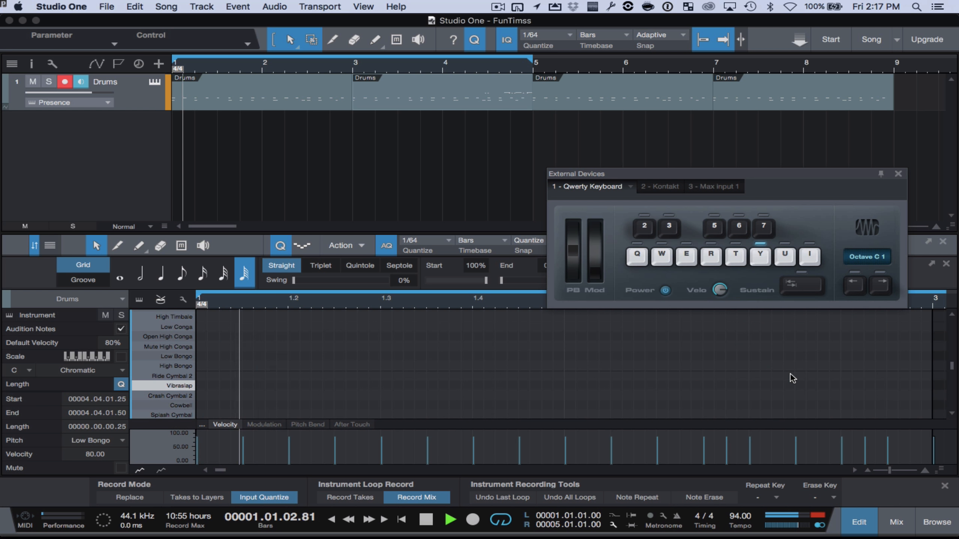
- Stop playback and delete the two Drums parts covering bars 5 to 8
{"action": "key", "text": "space"}
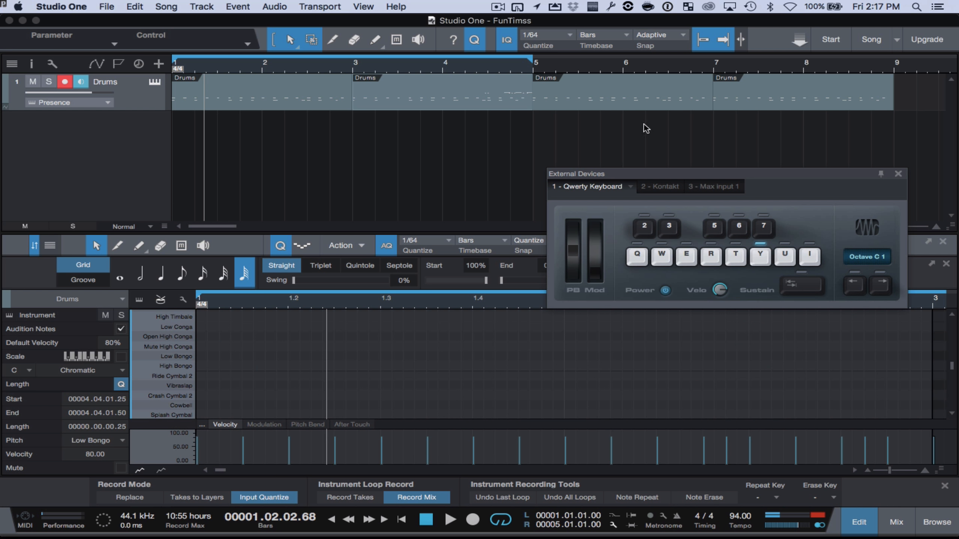
{"action": "left_click", "coordinate": [629, 97]}
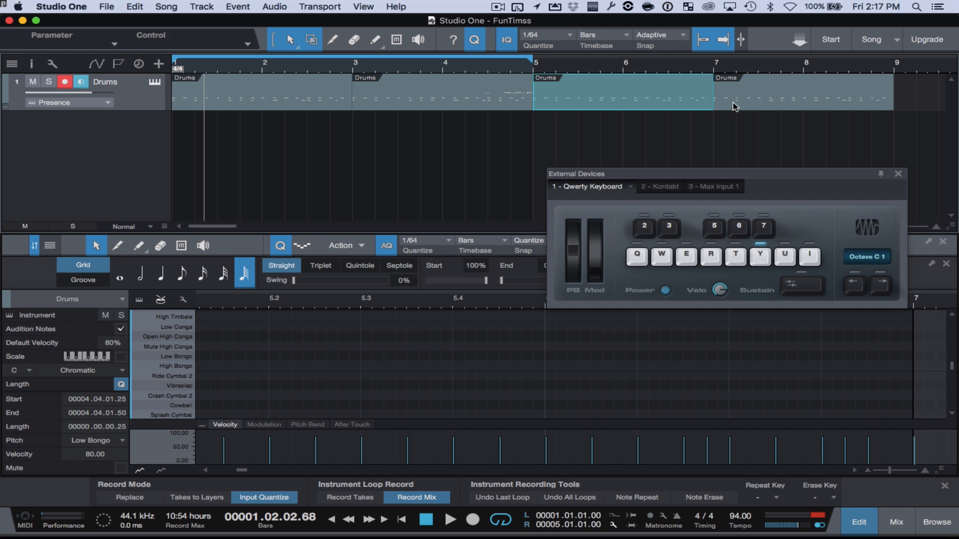
{"action": "key", "text": "Delete"}
{"action": "key", "text": "Delete"}
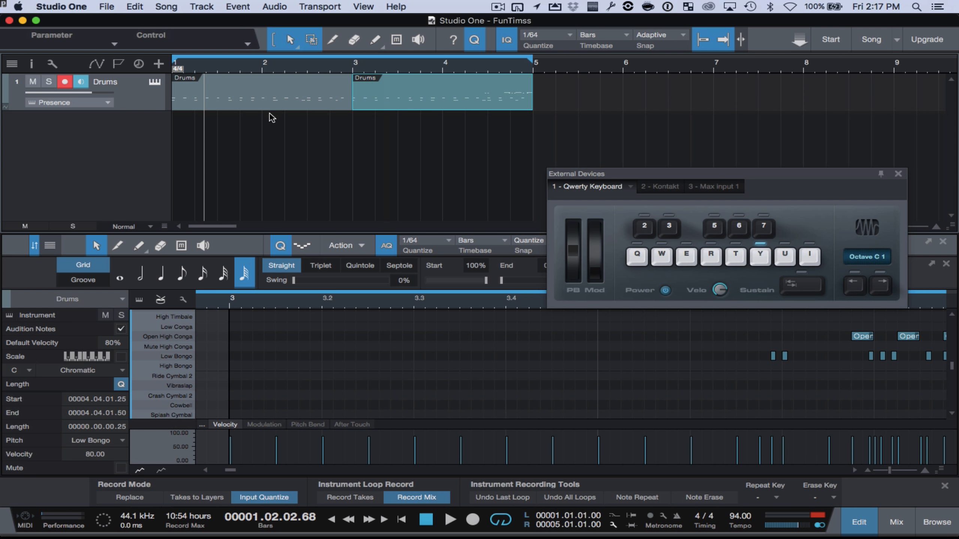
- Duplicate both Drums parts of bars 1 to 4 into bars 5 to 8, and move the External Devices window further from the track
{"action": "left_click", "coordinate": [283, 96]}
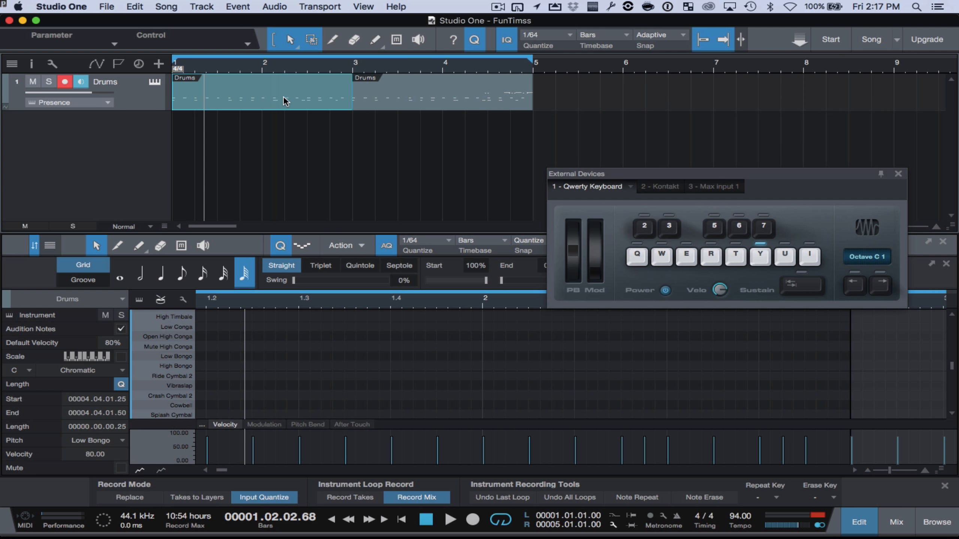
{"action": "left_click", "coordinate": [377, 102], "text": "shift"}
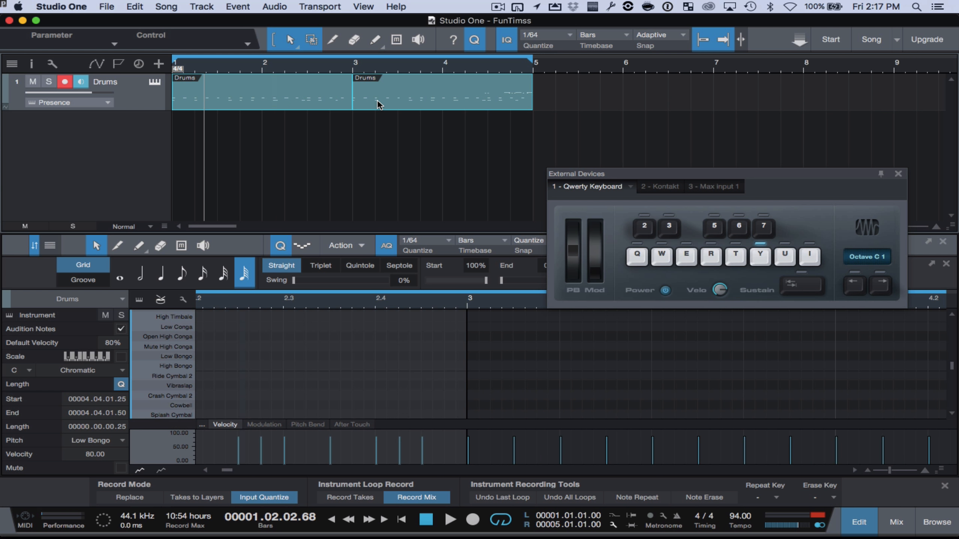
{"action": "left_click", "coordinate": [132, 5]}
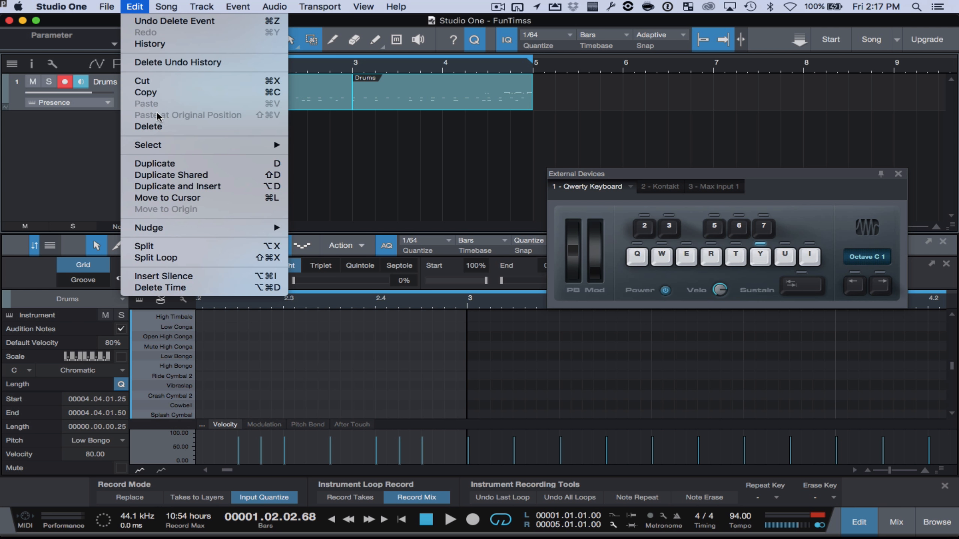
{"action": "left_click", "coordinate": [170, 165]}
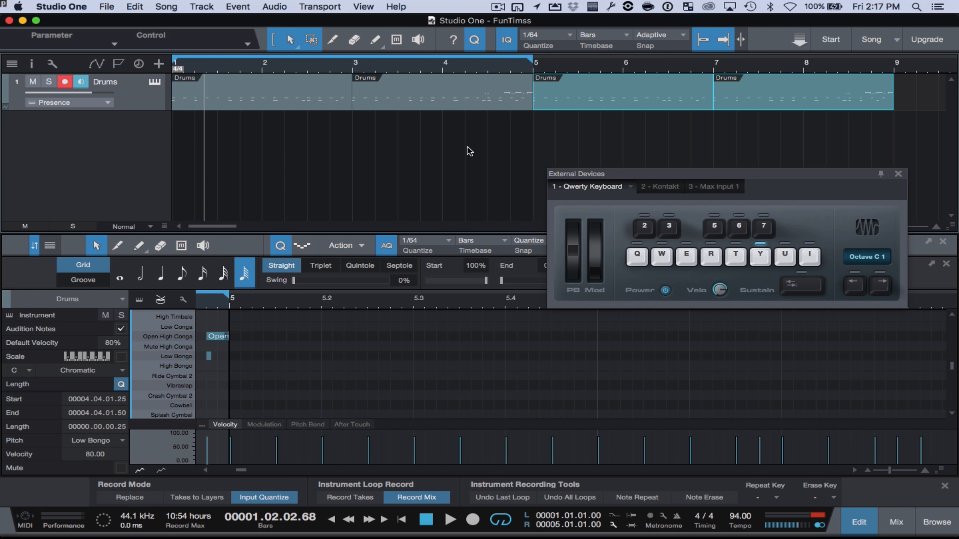
{"action": "left_click_drag", "start_coordinate": [584, 179], "coordinate": [586, 218]}
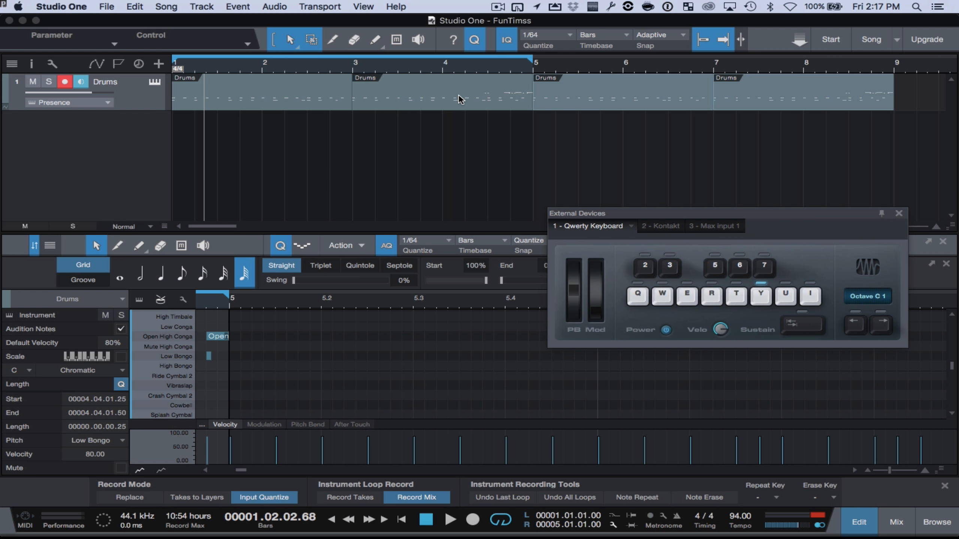